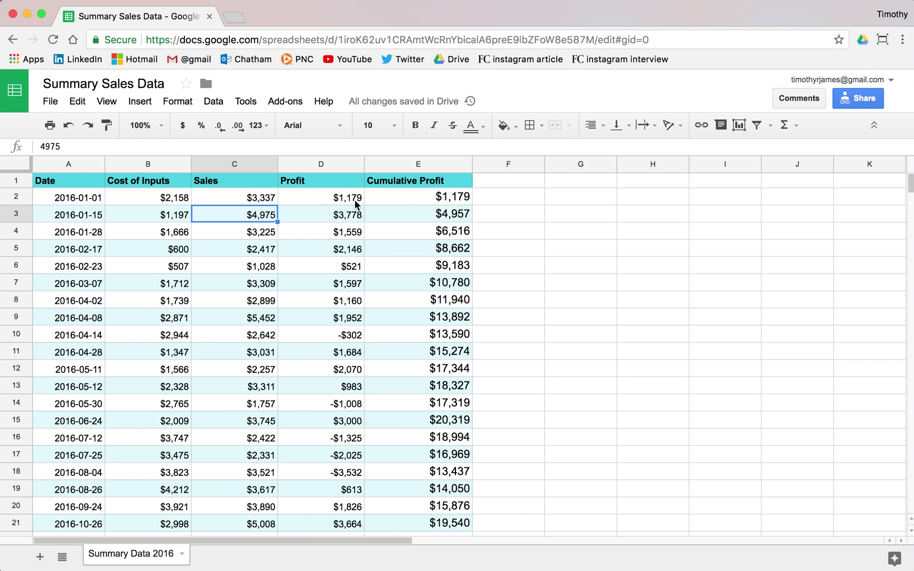
# Select cells in the Date and Cost of Inputs columns and browse the Insert menu without inserting anything
pyautogui.click(408, 200)
pyautogui.click(175, 208)
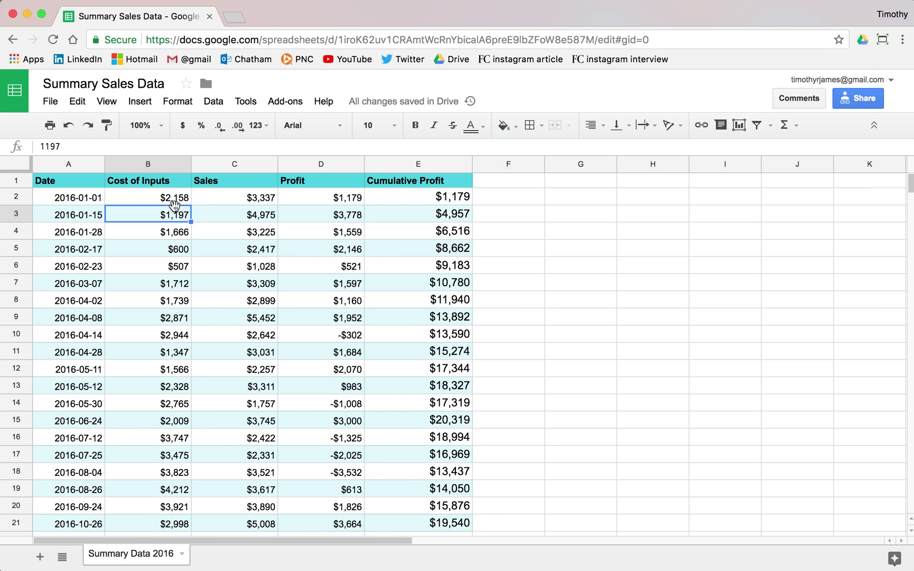
pyautogui.click(80, 196)
pyautogui.click(80, 182)
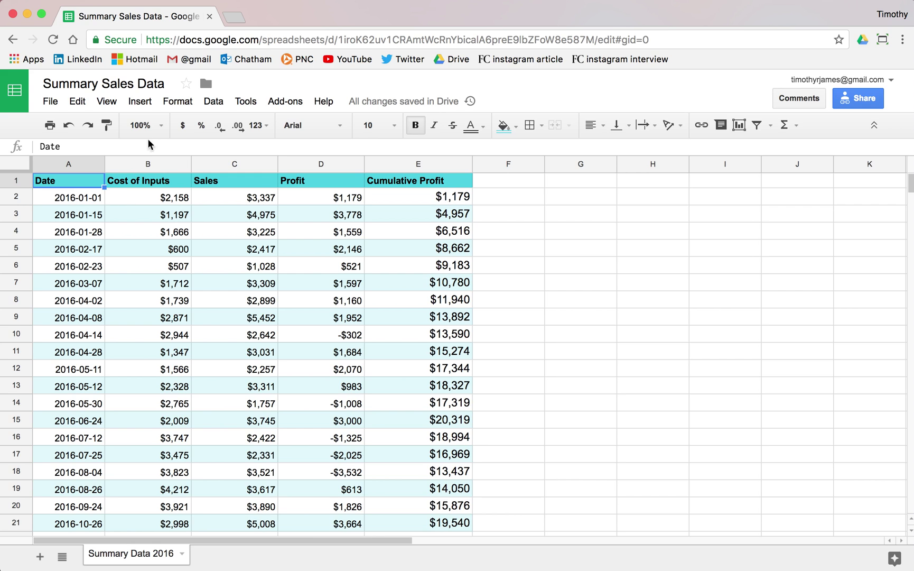
pyautogui.click(142, 103)
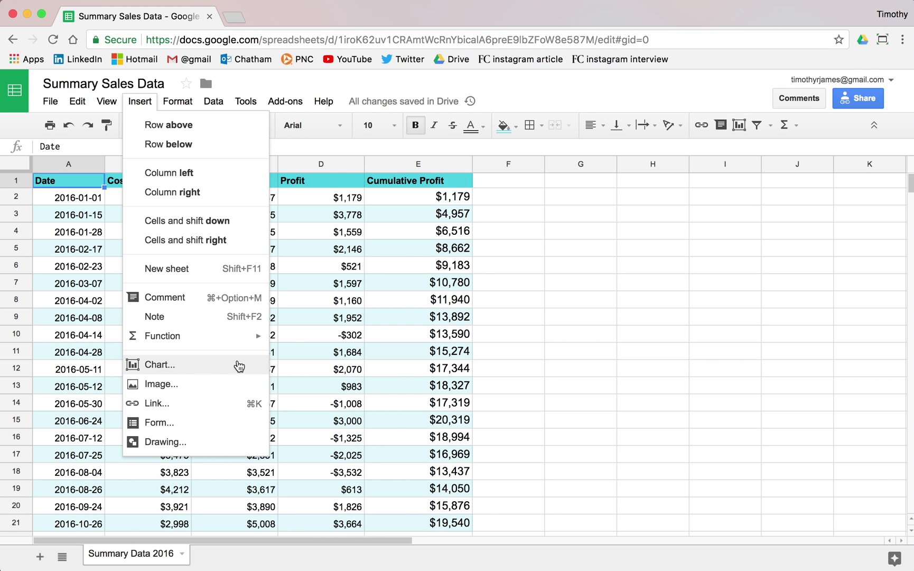
pyautogui.click(350, 323)
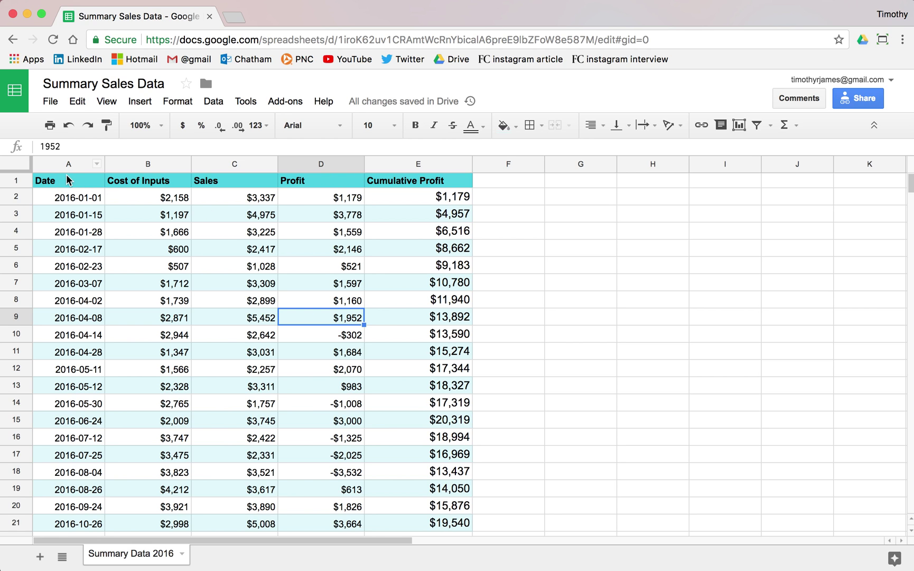
# Insert a chart from the Date and Cost of Inputs data A1:B21 and drag it right over the table
pyautogui.moveTo(65, 178)
pyautogui.mouseDown()
pyautogui.moveTo(120, 248)
pyautogui.moveTo(149, 394)
pyautogui.moveTo(144, 516)
pyautogui.mouseUp()
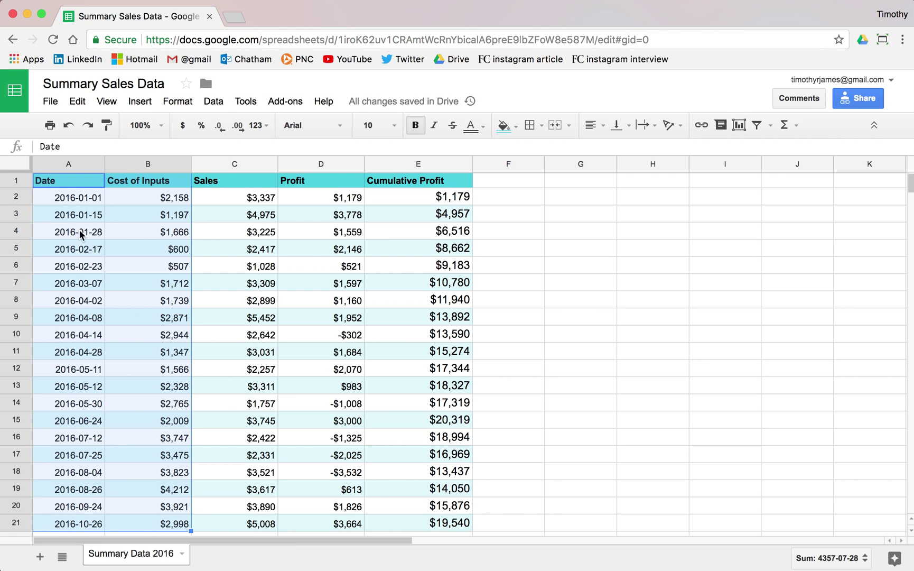
pyautogui.click(140, 102)
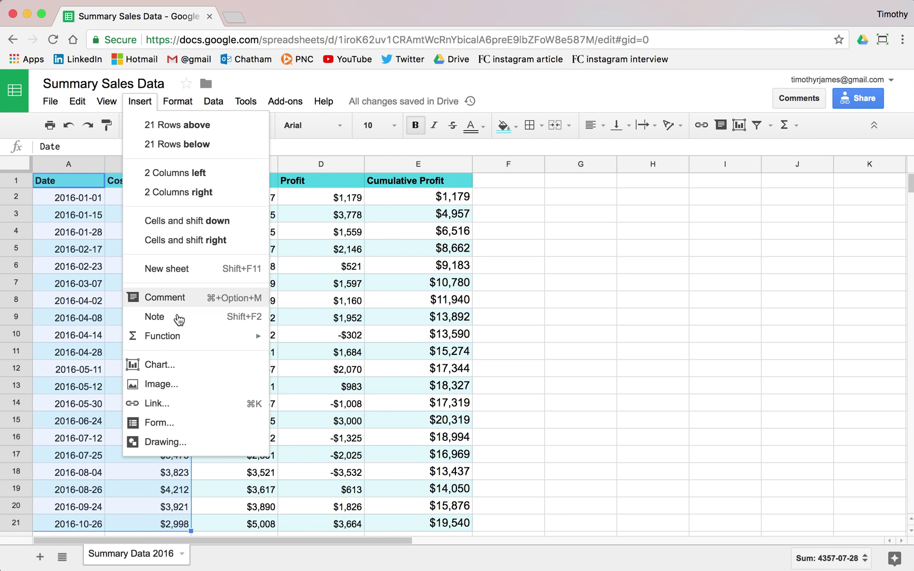
pyautogui.click(184, 364)
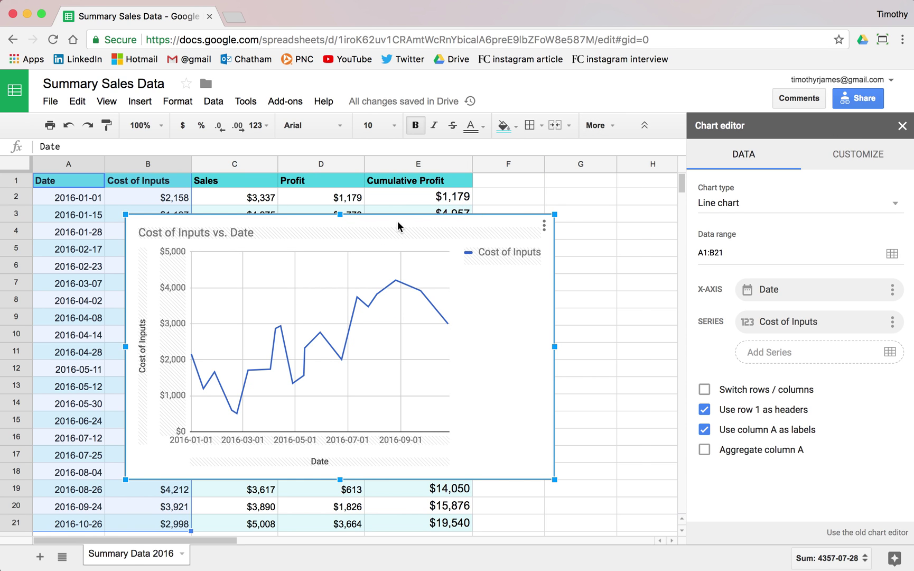
pyautogui.moveTo(399, 227); pyautogui.dragTo(457, 231)
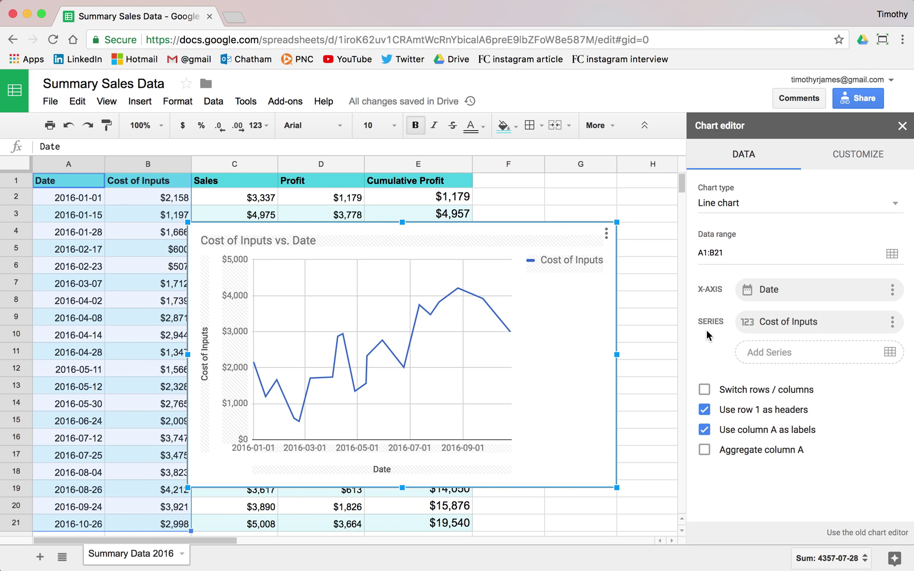
pyautogui.moveTo(283, 362)
pyautogui.click(750, 390)
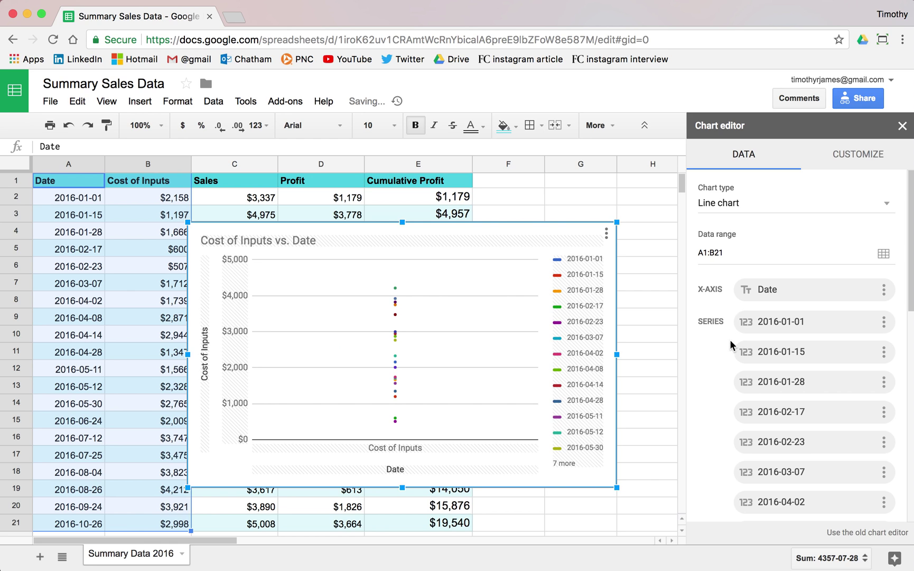
pyautogui.scroll(-10, 741, 336)
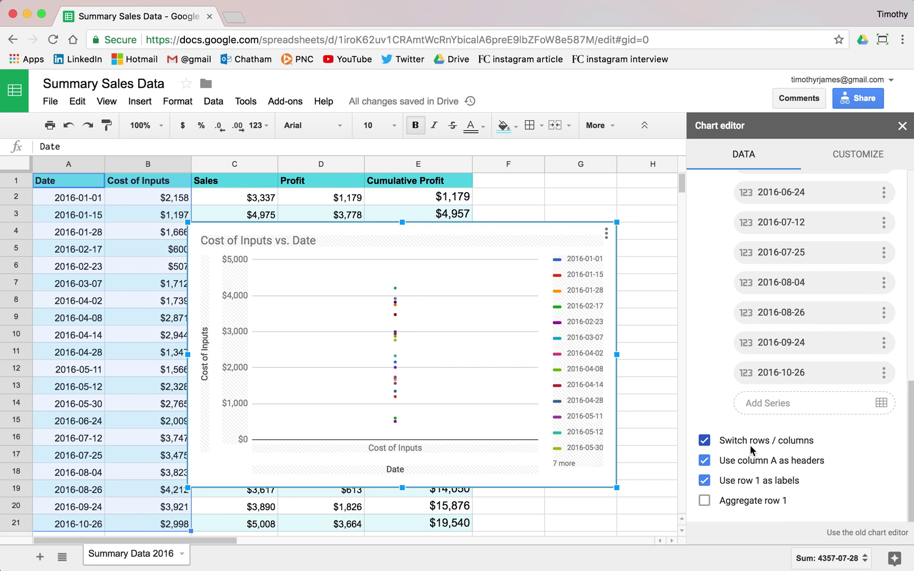
pyautogui.click(751, 383)
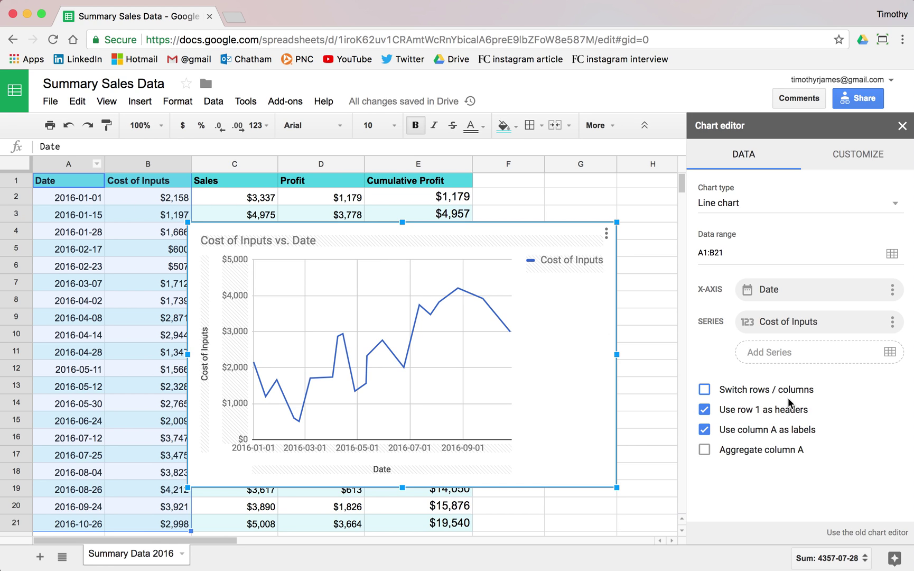
pyautogui.click(772, 411)
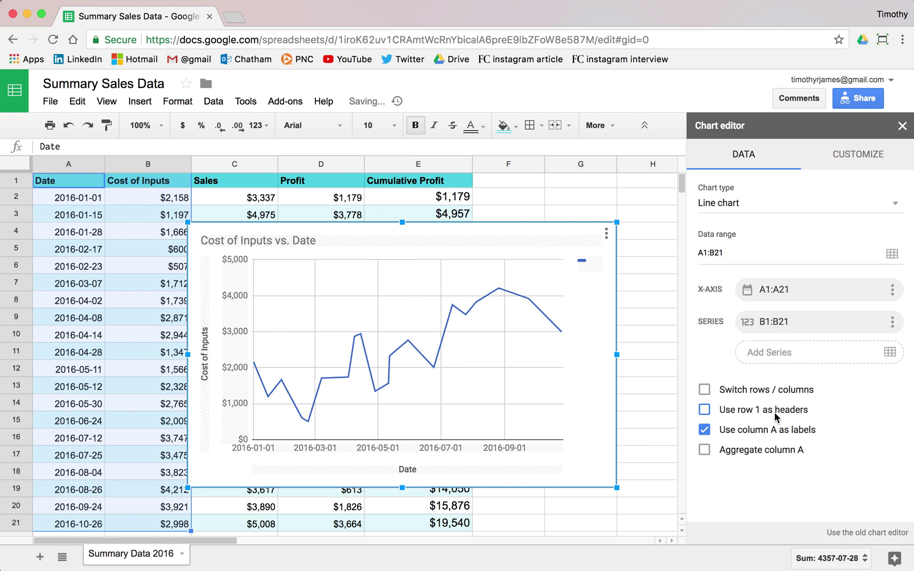
pyautogui.click(776, 416)
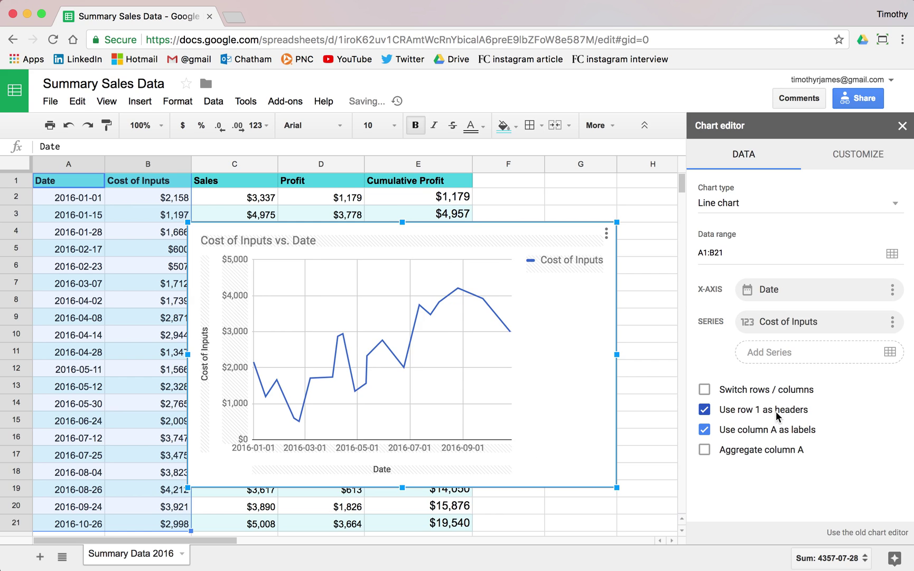
pyautogui.click(776, 416)
pyautogui.click(776, 416)
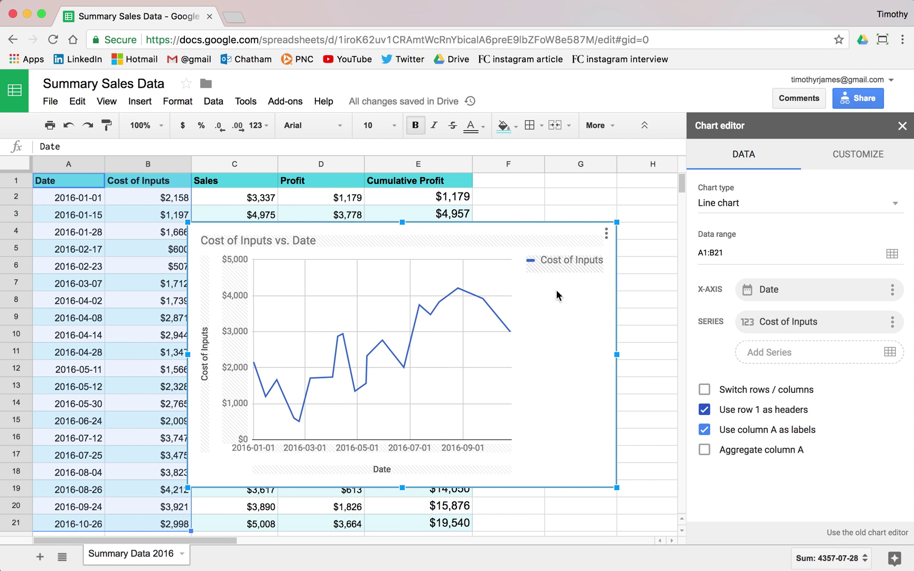
pyautogui.click(737, 432)
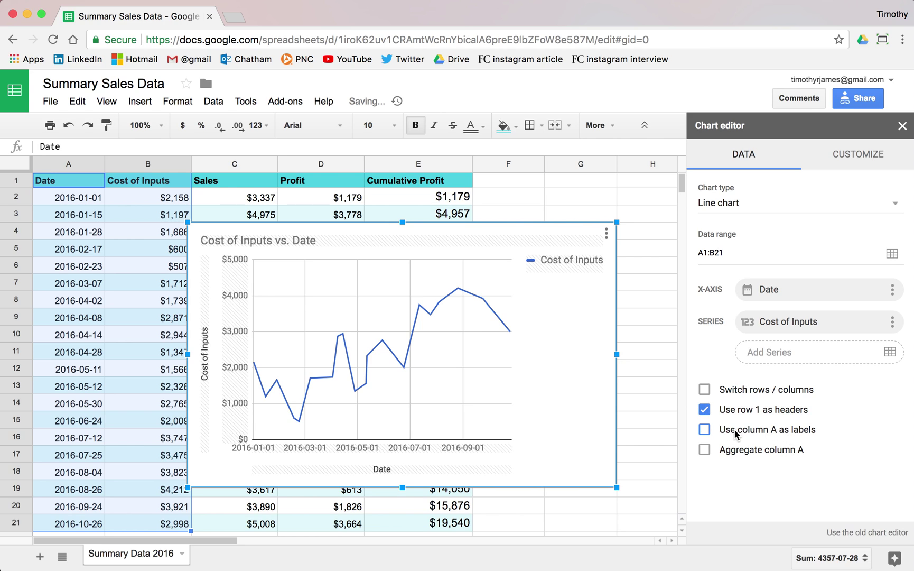
pyautogui.click(736, 433)
pyautogui.click(735, 433)
pyautogui.click(736, 433)
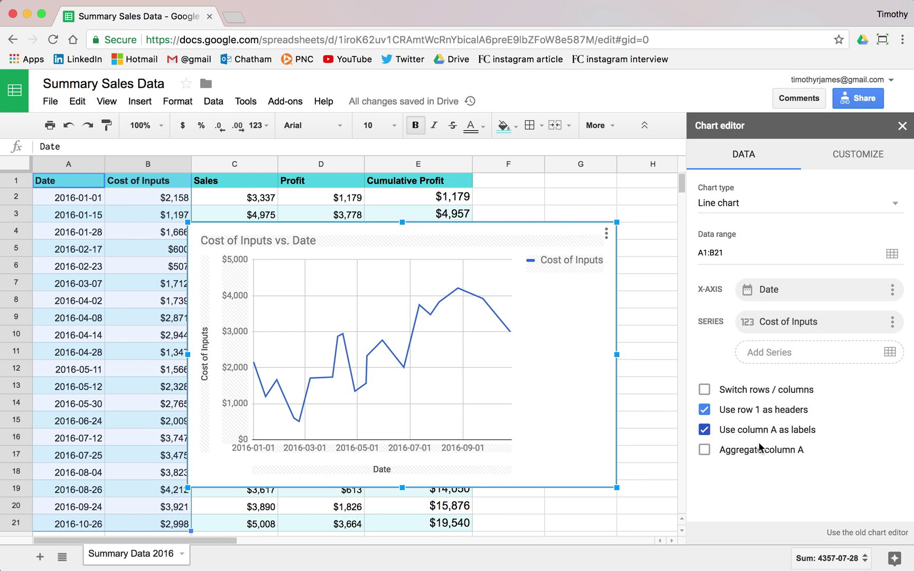
# Replace the chart title with 'Input Costs over Time', leaving it not bold
pyautogui.click(847, 155)
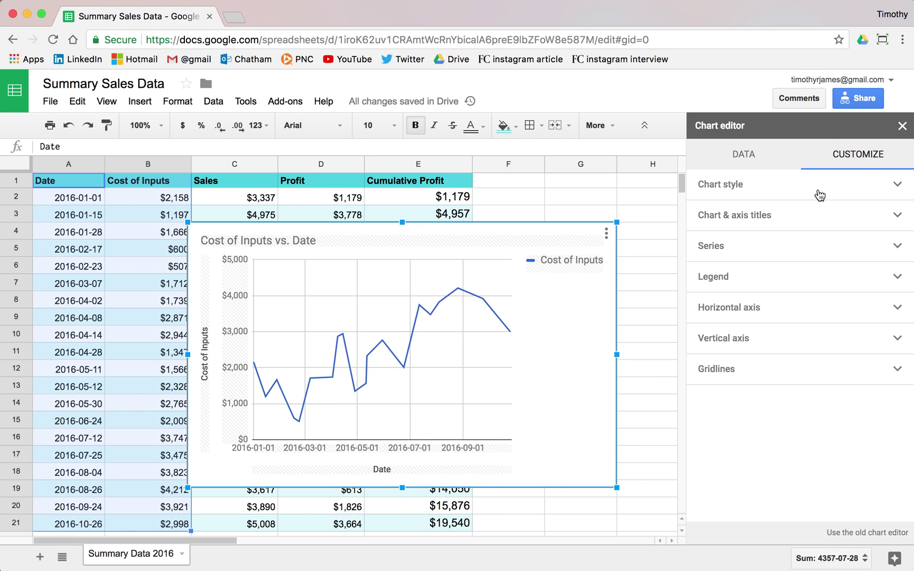
pyautogui.click(819, 194)
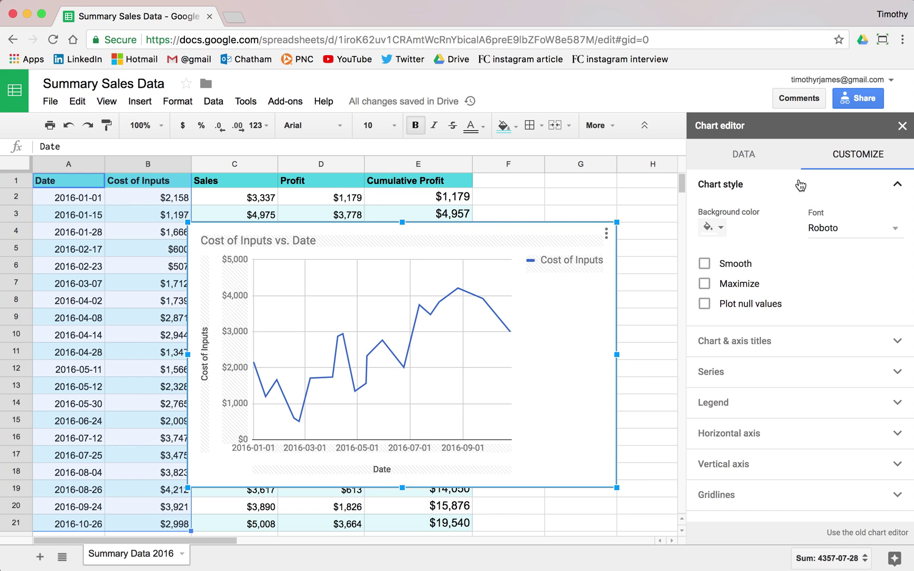
pyautogui.click(764, 183)
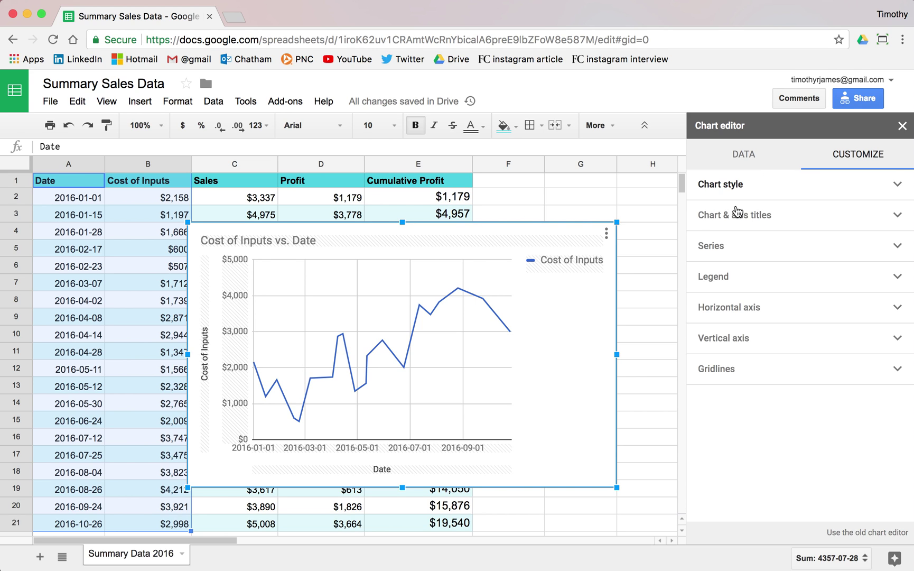
pyautogui.click(774, 212)
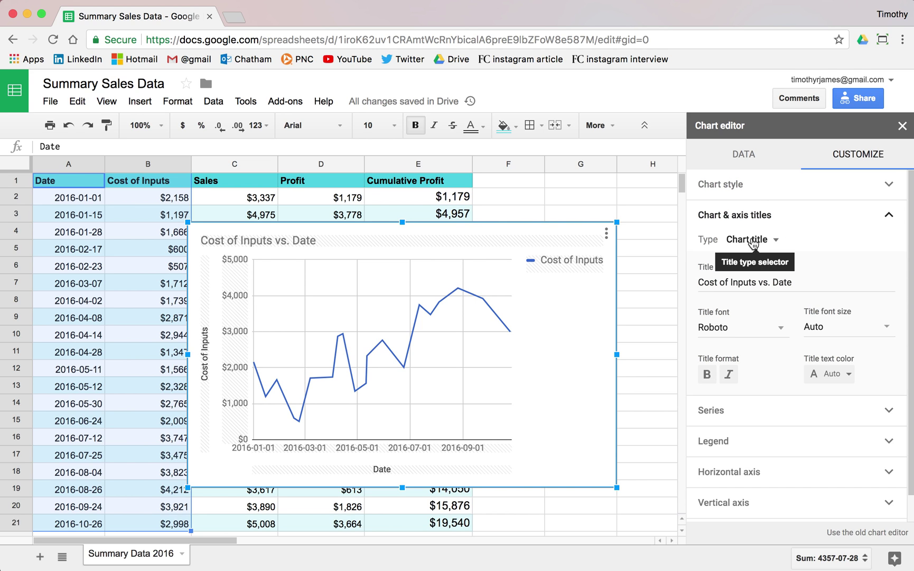
pyautogui.click(755, 284)
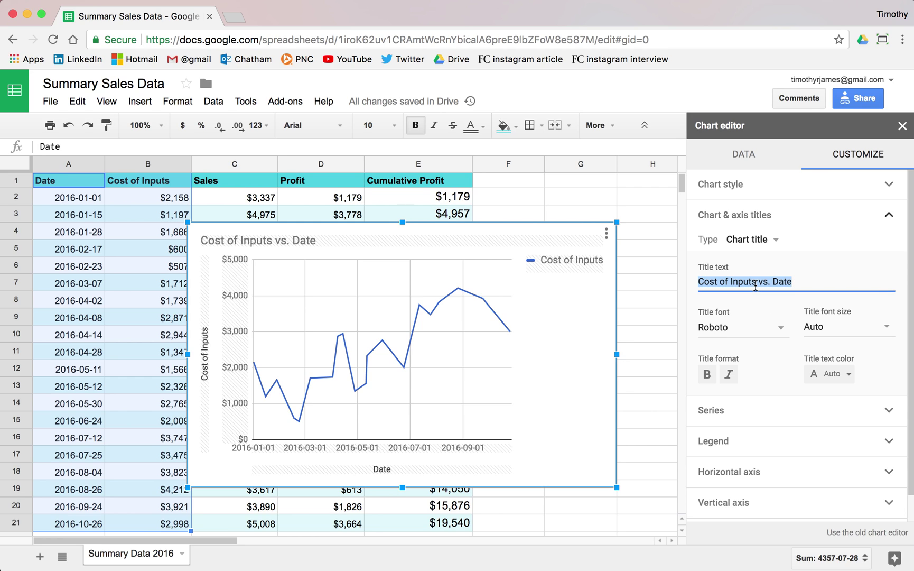
pyautogui.write('Input Costs ')
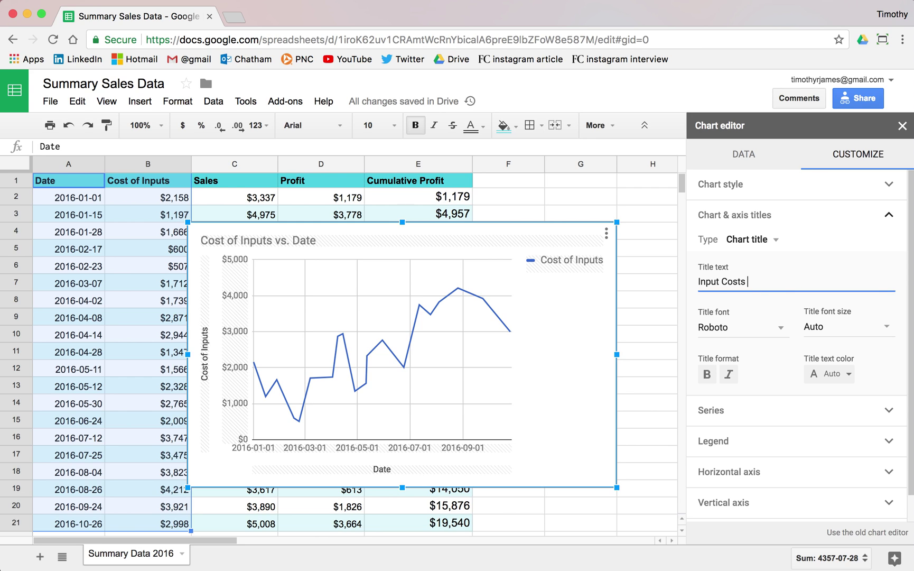
pyautogui.write('over Time')
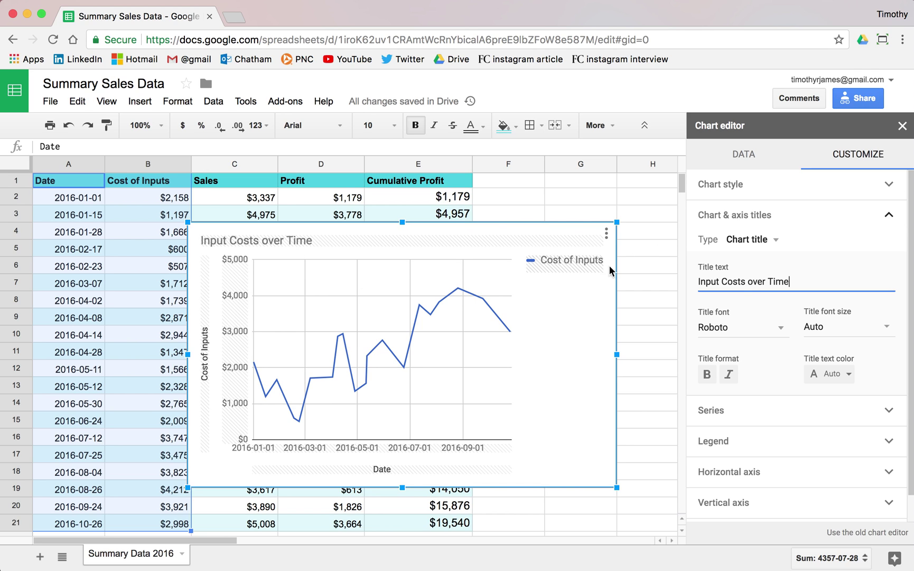
pyautogui.click(706, 375)
pyautogui.click(706, 376)
pyautogui.click(706, 376)
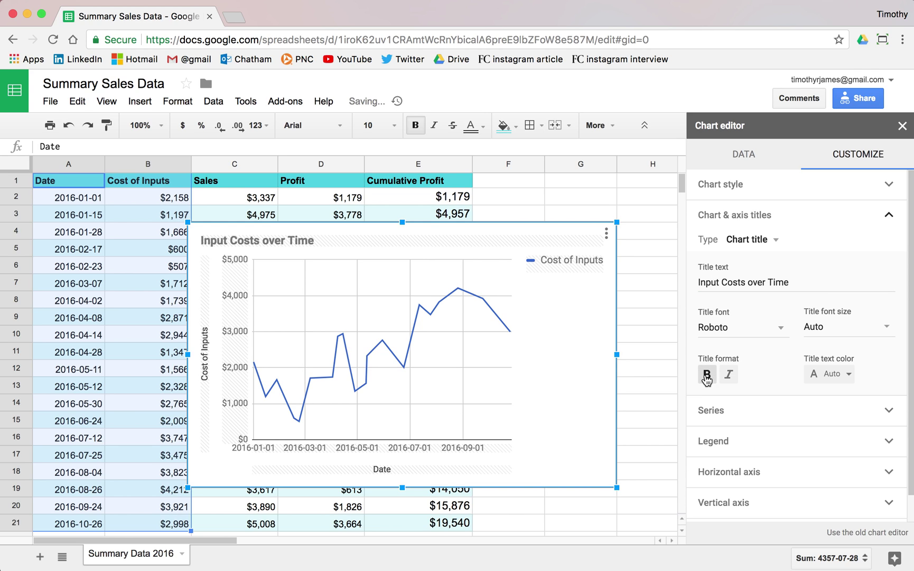
pyautogui.click(294, 241)
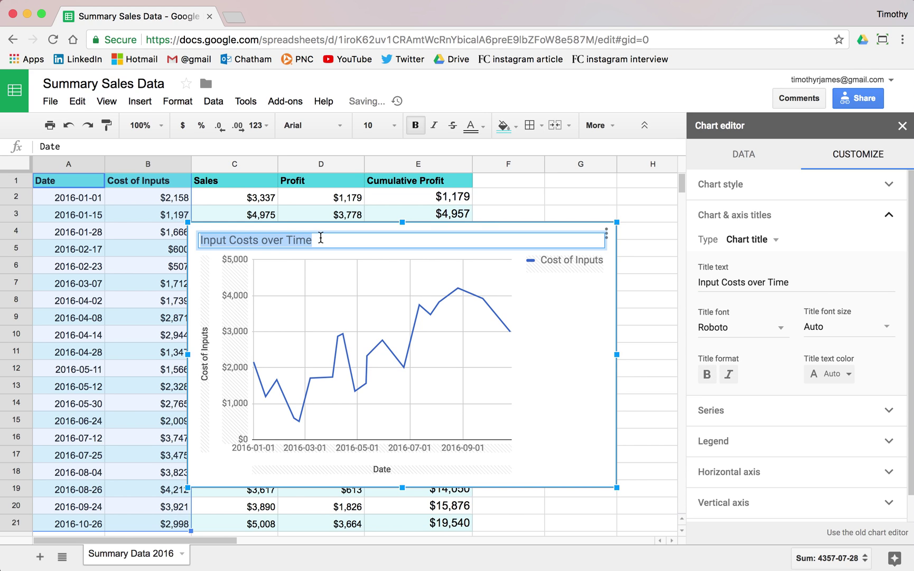
# Set the Cost of Inputs legend position to Right, after briefly trying Top
pyautogui.click(561, 258)
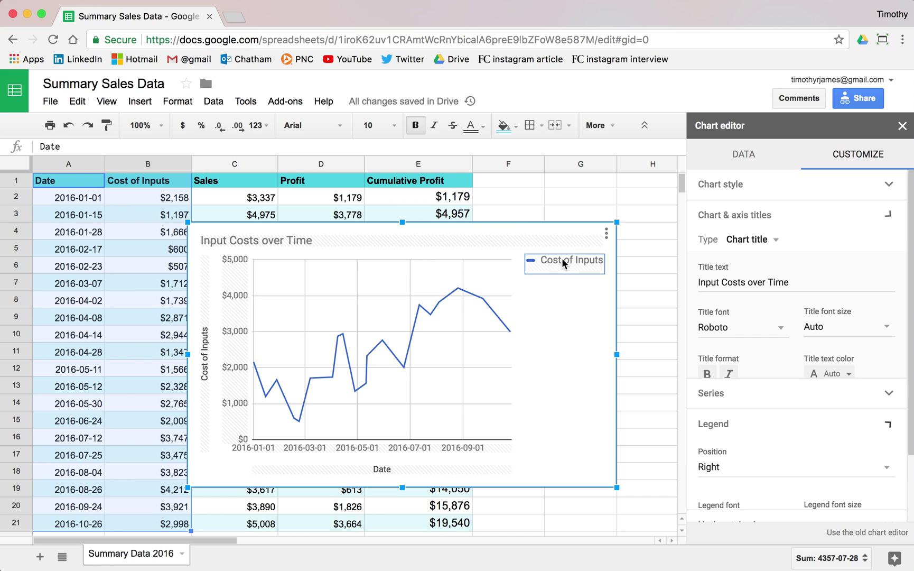
pyautogui.scroll(-1, 836, 296)
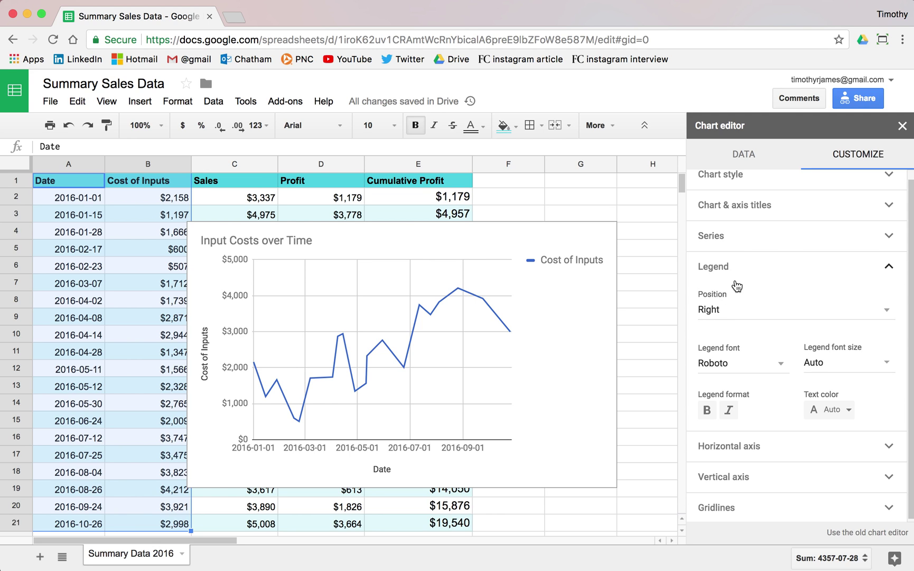
pyautogui.click(750, 316)
pyautogui.click(743, 319)
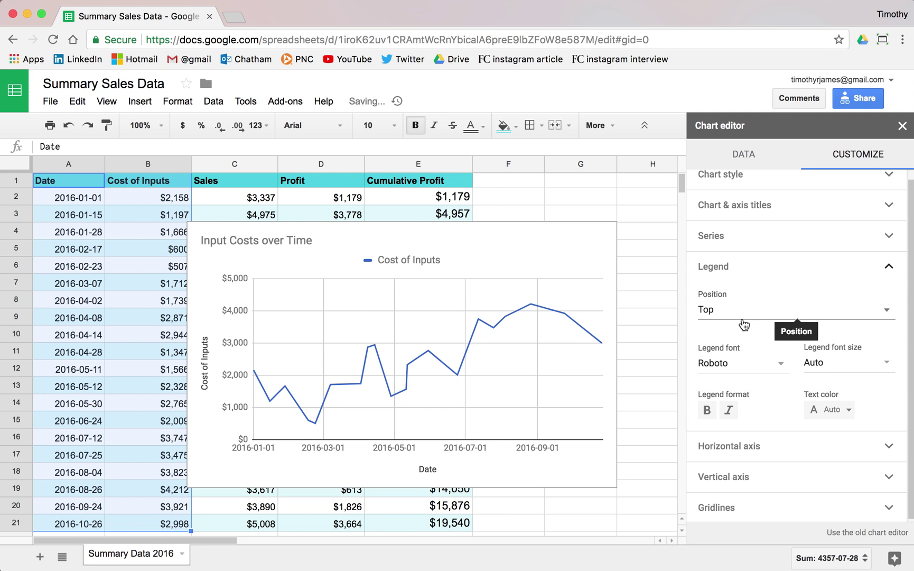
pyautogui.click(733, 317)
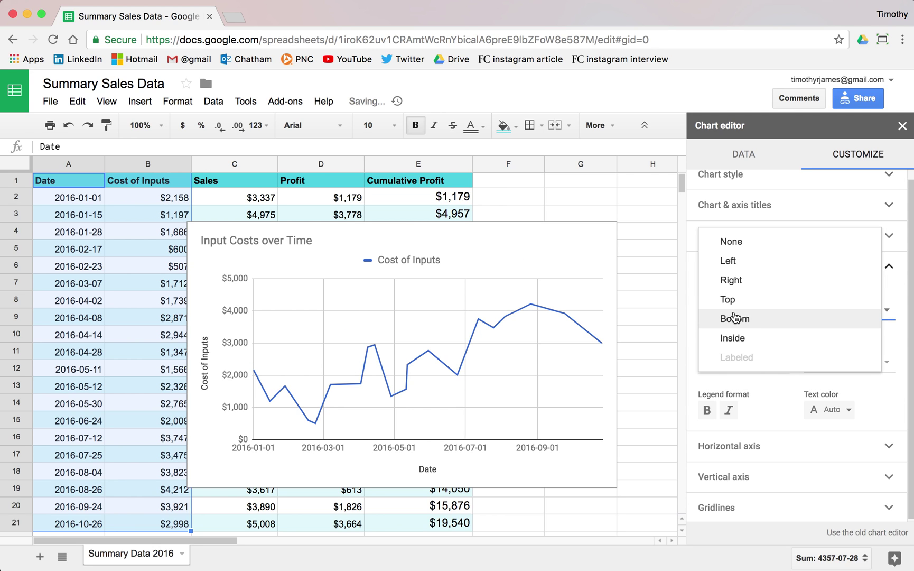
pyautogui.click(744, 280)
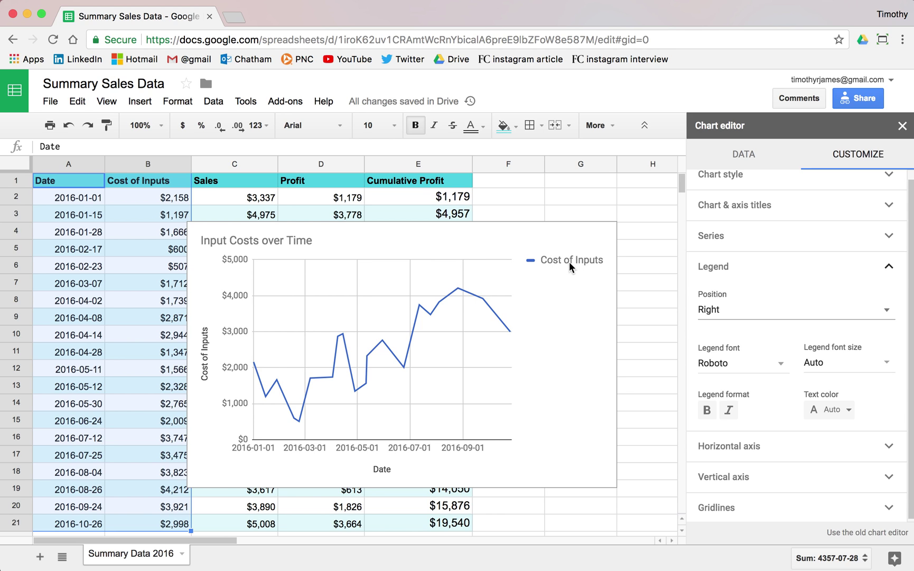
pyautogui.scroll(-1, 769, 331)
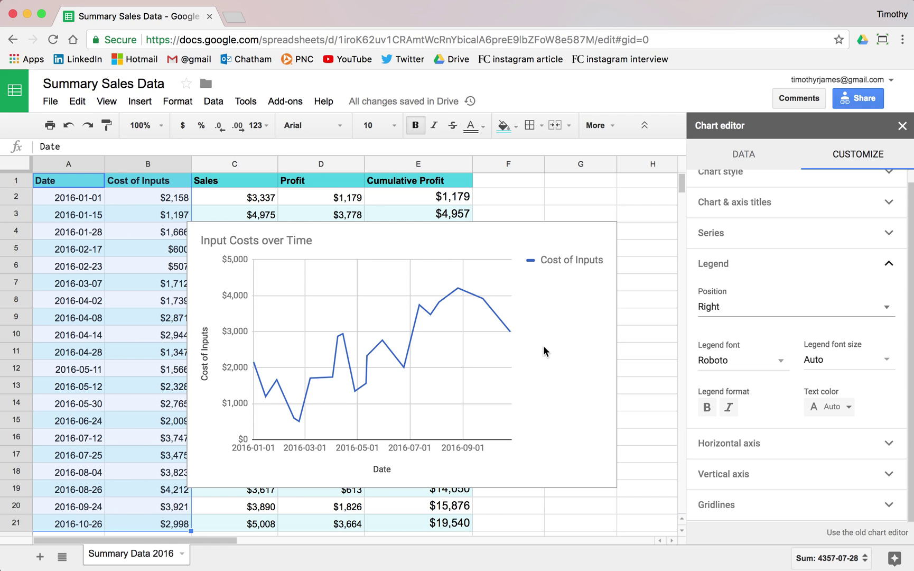
# Try major gridline counts of None and 7, then set major gridlines back to Auto
pyautogui.click(745, 504)
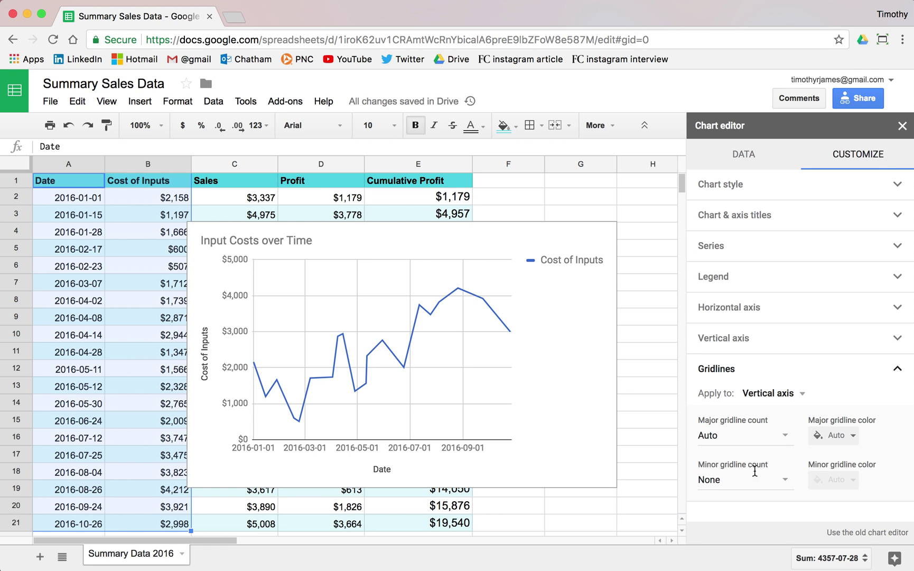
pyautogui.click(751, 435)
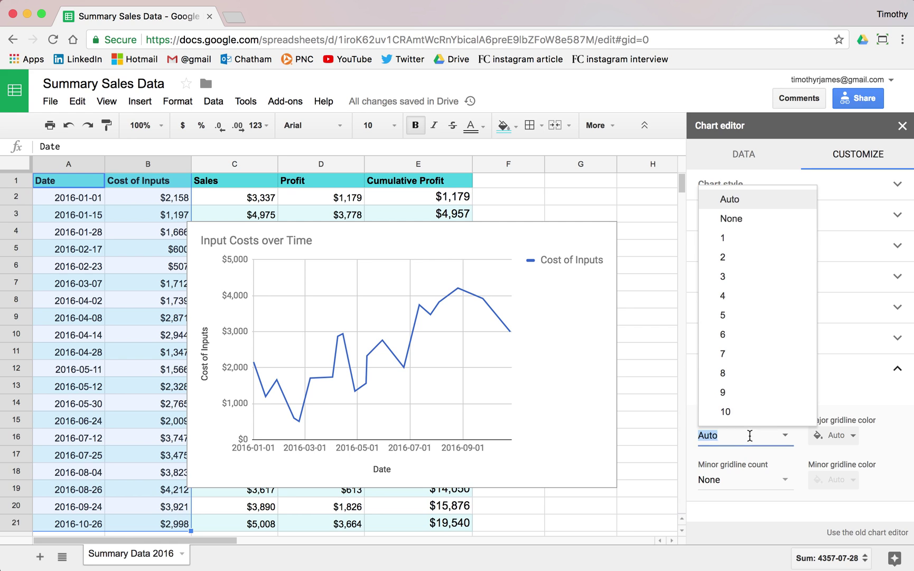
pyautogui.click(746, 222)
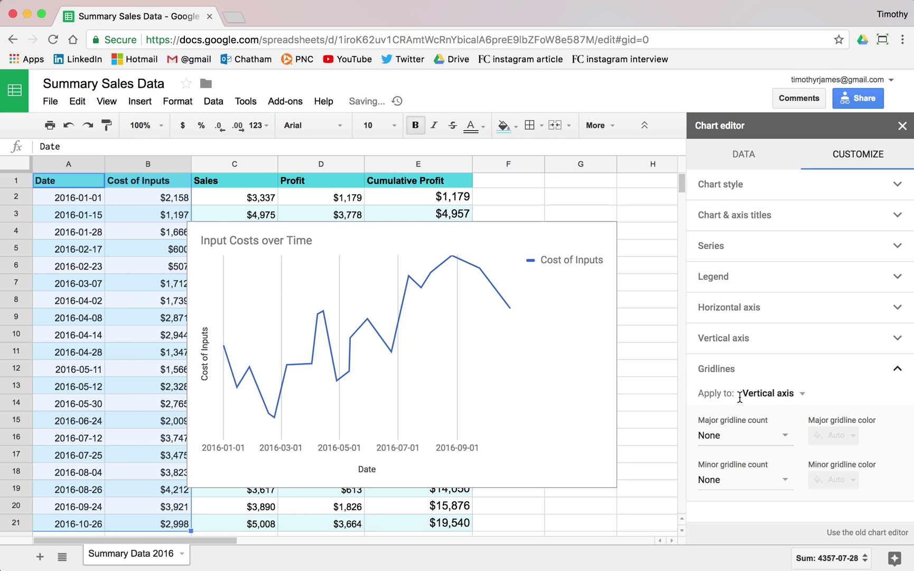
pyautogui.click(777, 439)
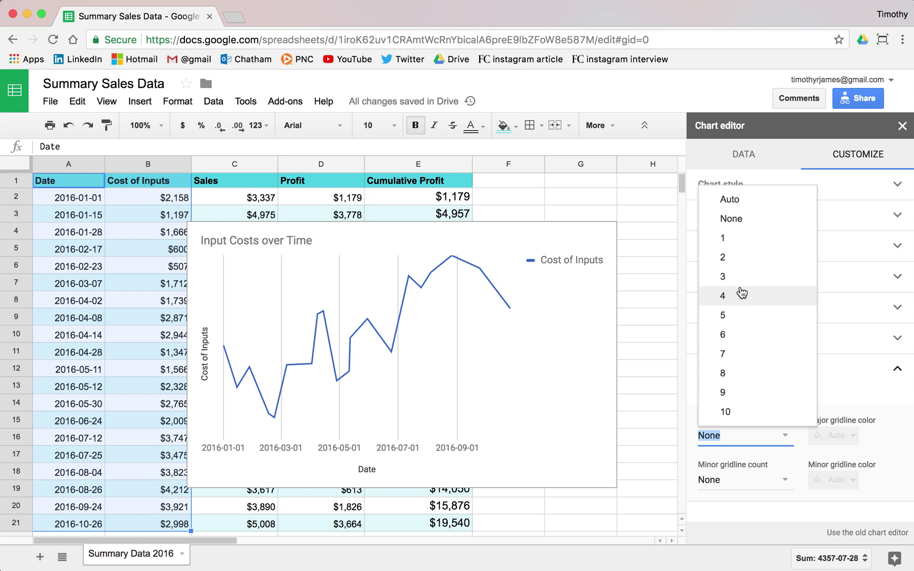
pyautogui.click(733, 360)
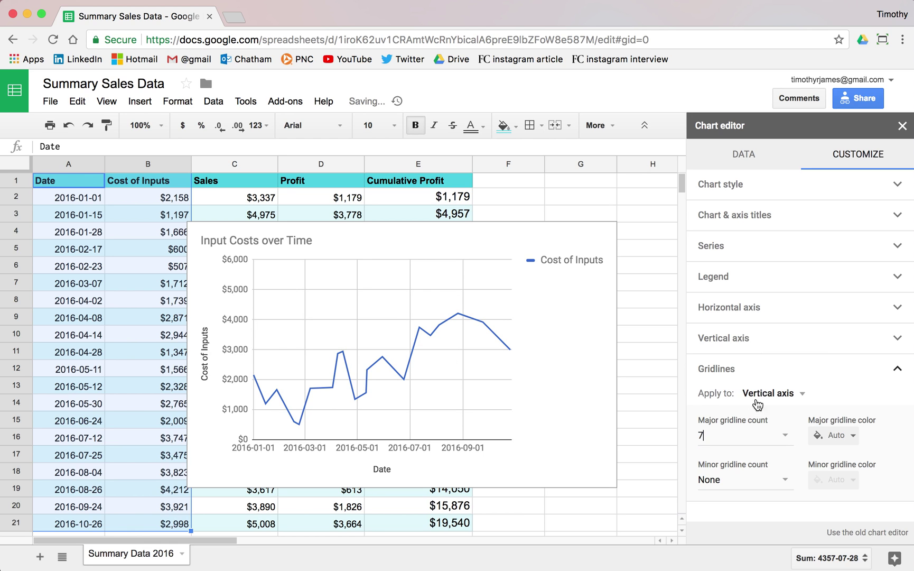
pyautogui.click(784, 433)
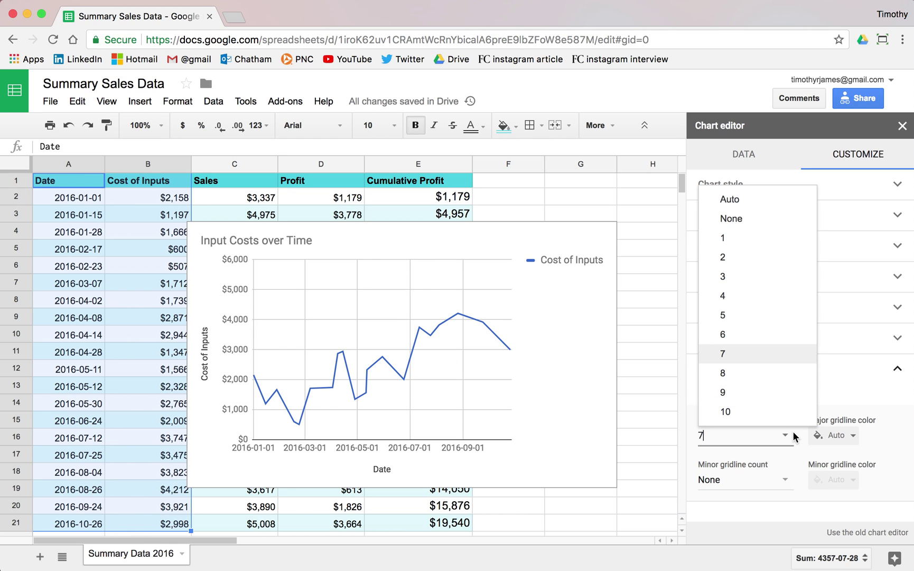
pyautogui.click(746, 206)
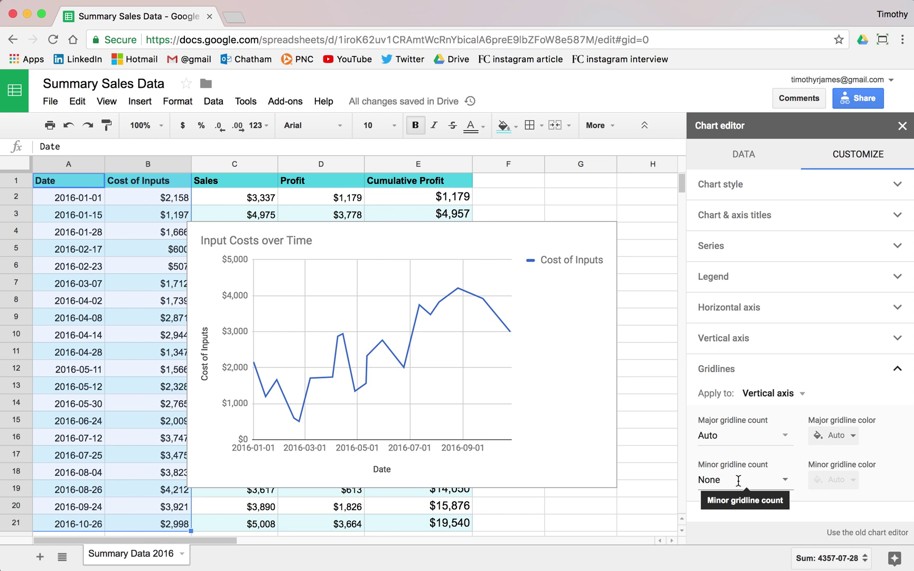
# Set the vertical axis minor gridline count to 3, after trying 7, 2 and 4
pyautogui.click(759, 480)
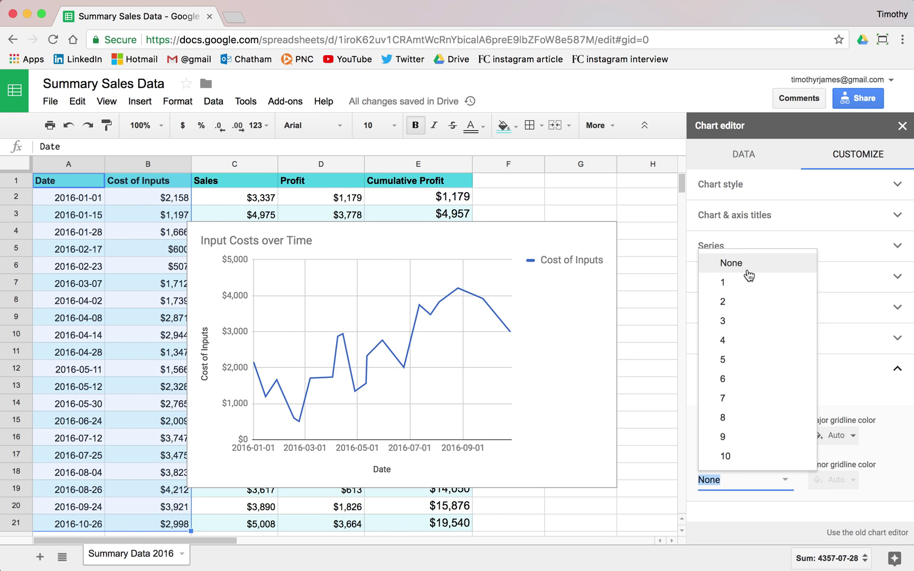
pyautogui.click(752, 397)
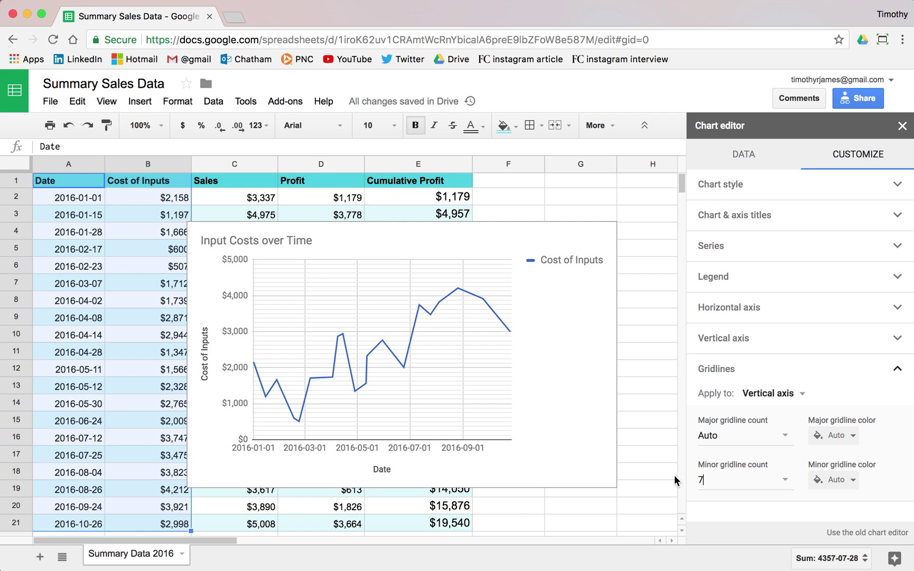
pyautogui.click(792, 480)
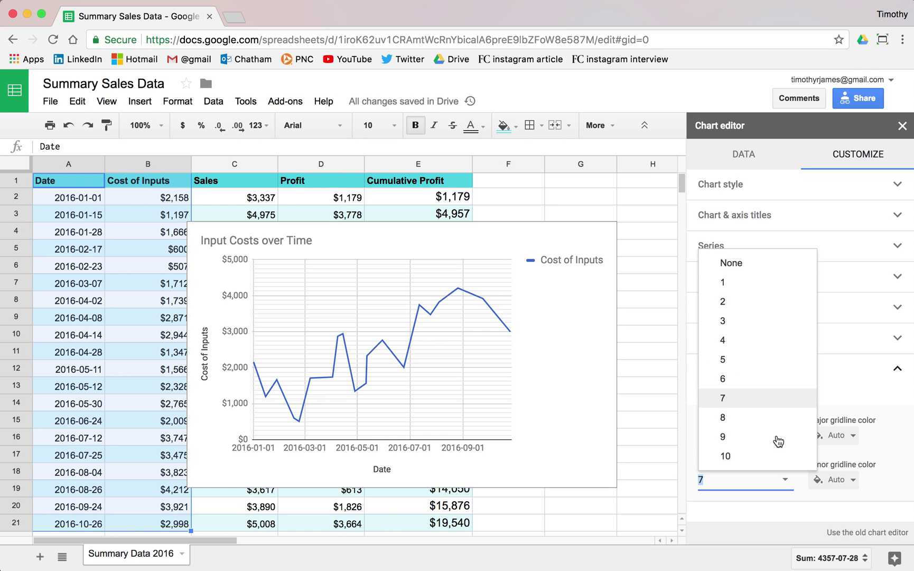
pyautogui.click(769, 303)
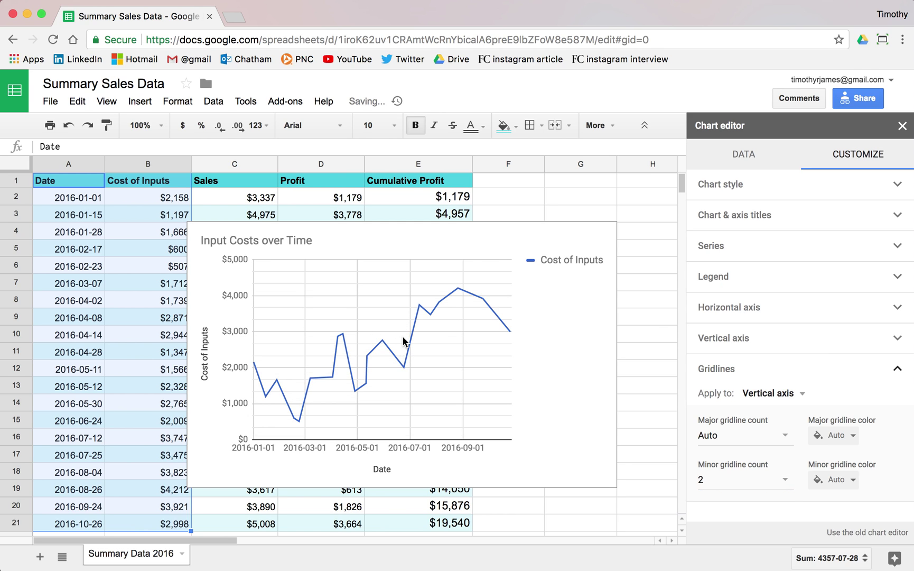
pyautogui.click(782, 474)
pyautogui.click(733, 340)
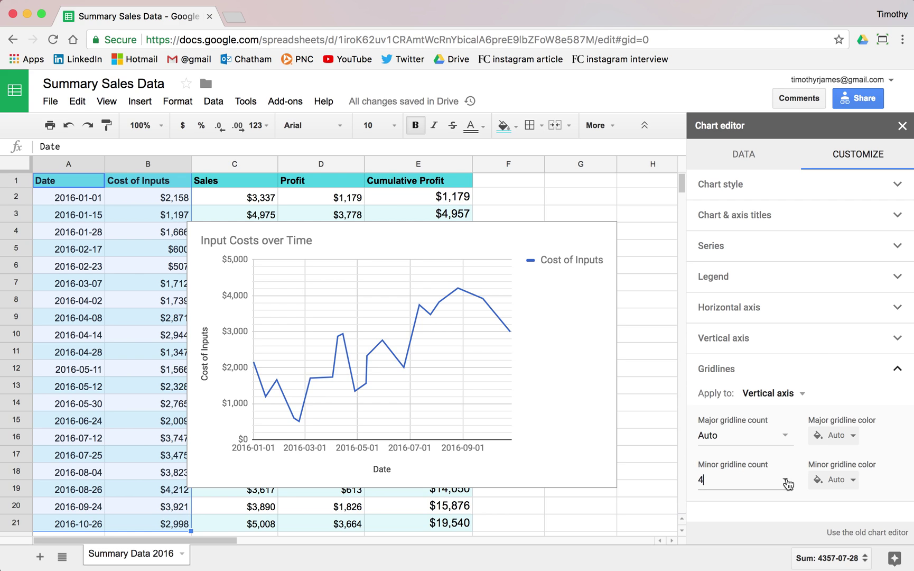
pyautogui.click(728, 480)
pyautogui.click(759, 323)
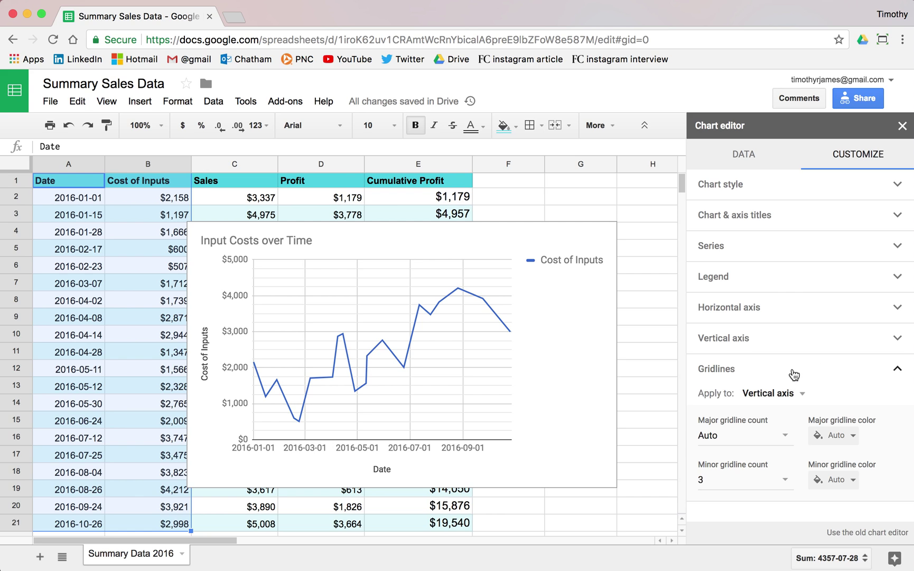
pyautogui.click(743, 157)
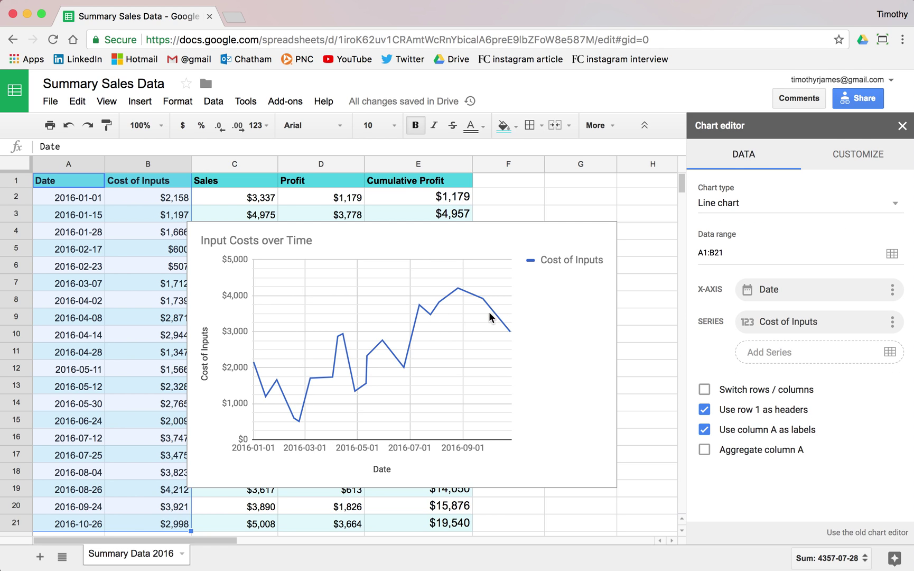
# Move the chart beside the data table over columns F to K and make it narrower
pyautogui.click(901, 126)
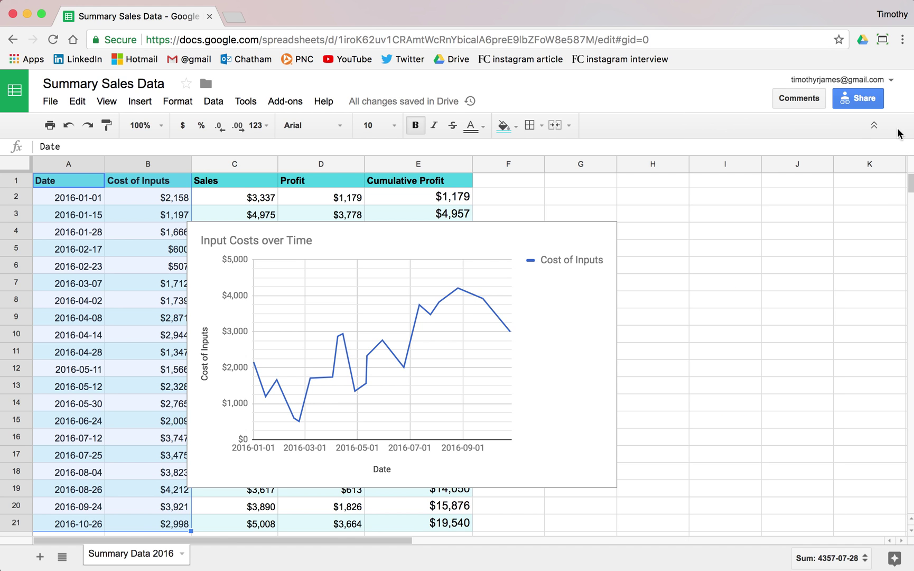
pyautogui.moveTo(496, 233); pyautogui.dragTo(762, 203)
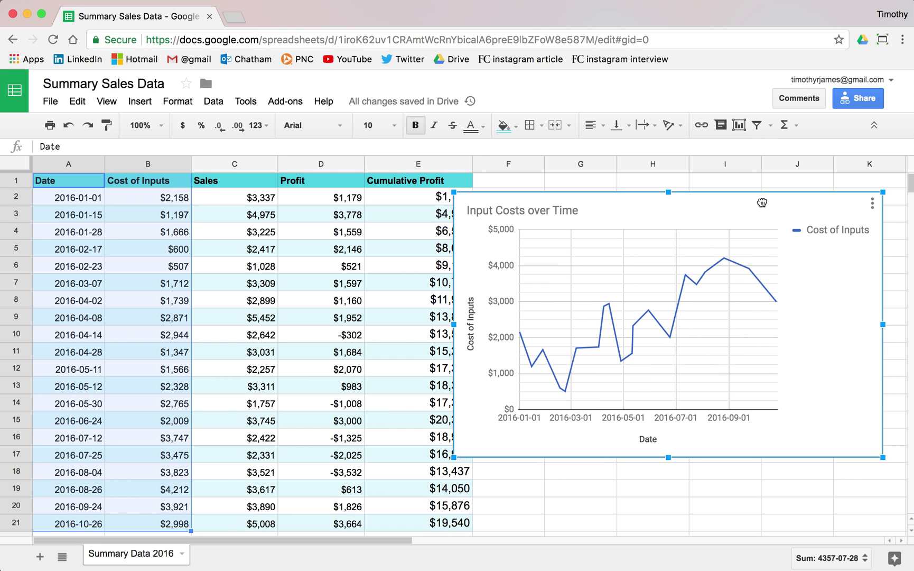
pyautogui.moveTo(884, 324); pyautogui.dragTo(849, 327)
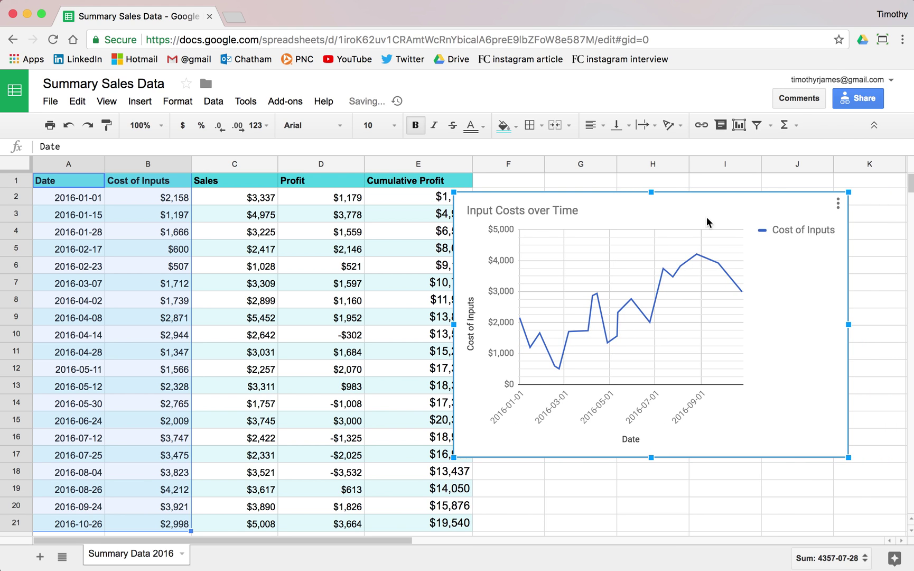
pyautogui.moveTo(706, 217); pyautogui.dragTo(743, 197)
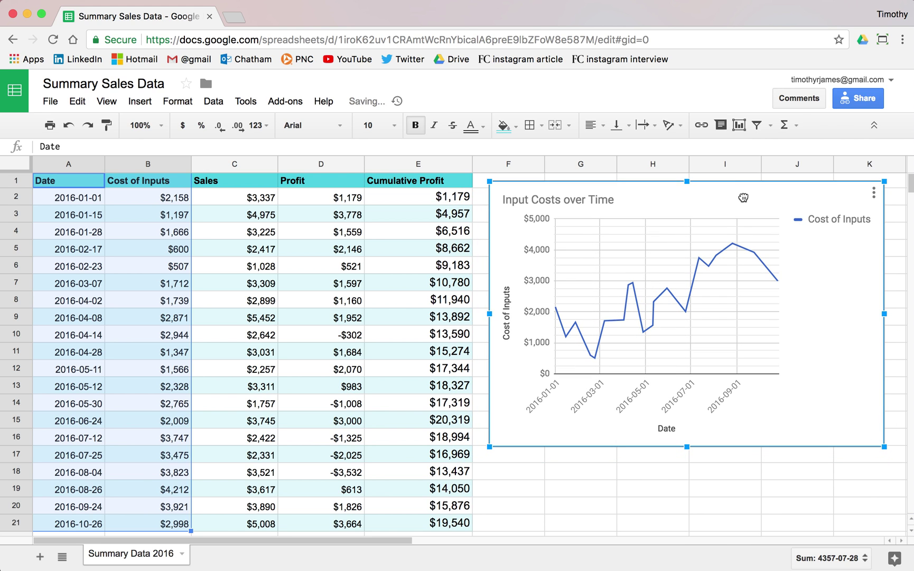
pyautogui.doubleClick(880, 196)
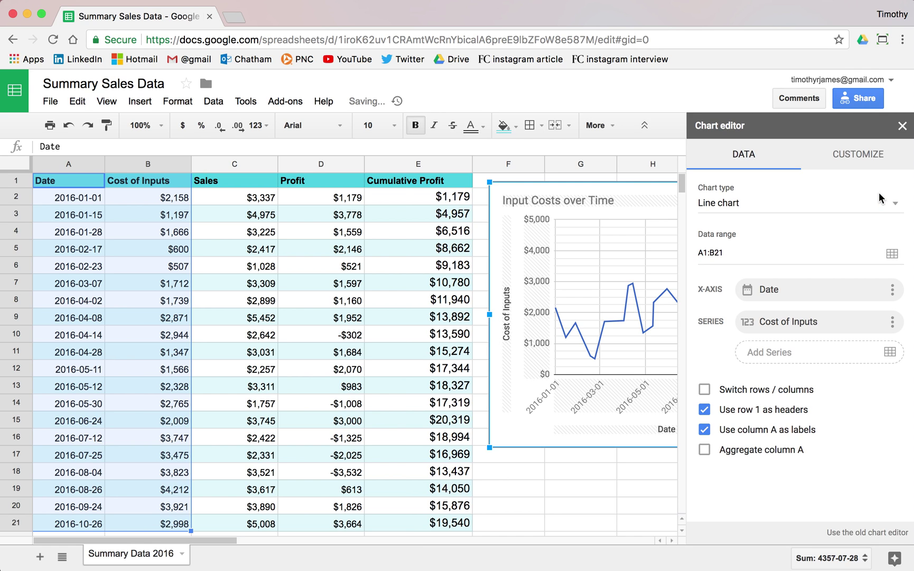
pyautogui.click(901, 126)
pyautogui.click(871, 201)
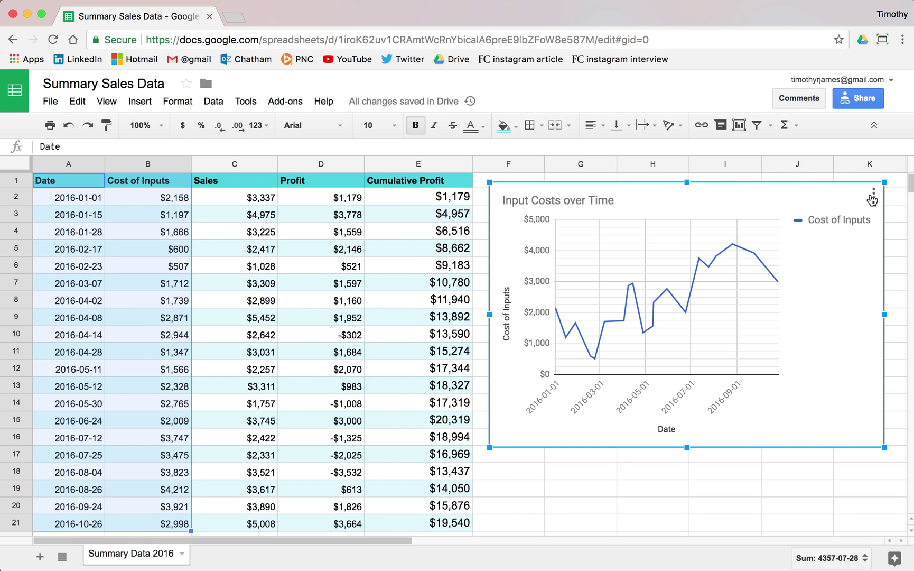
pyautogui.click(872, 197)
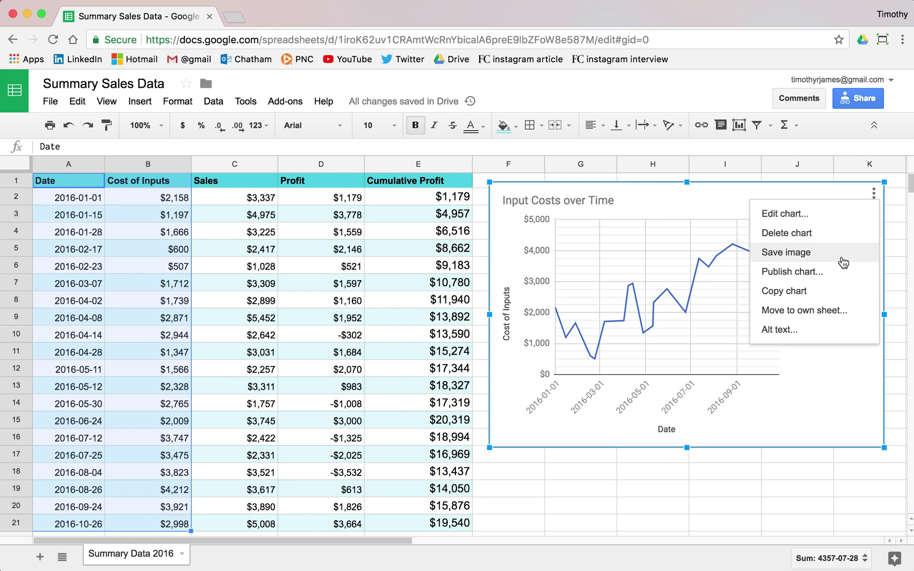
# Move the chart to its own sheet named 'Input Costs over Time', then return to Summary Data 2016
pyautogui.click(813, 311)
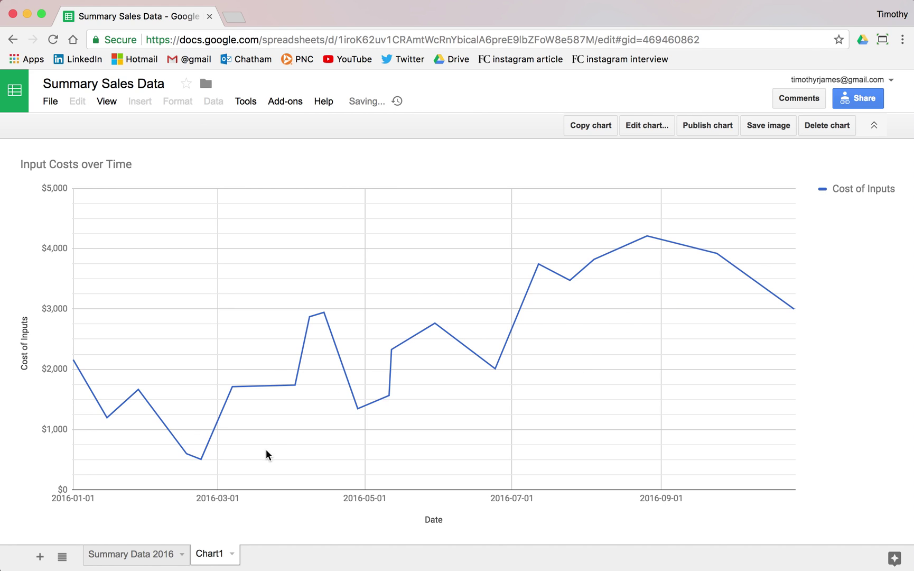
pyautogui.doubleClick(210, 555)
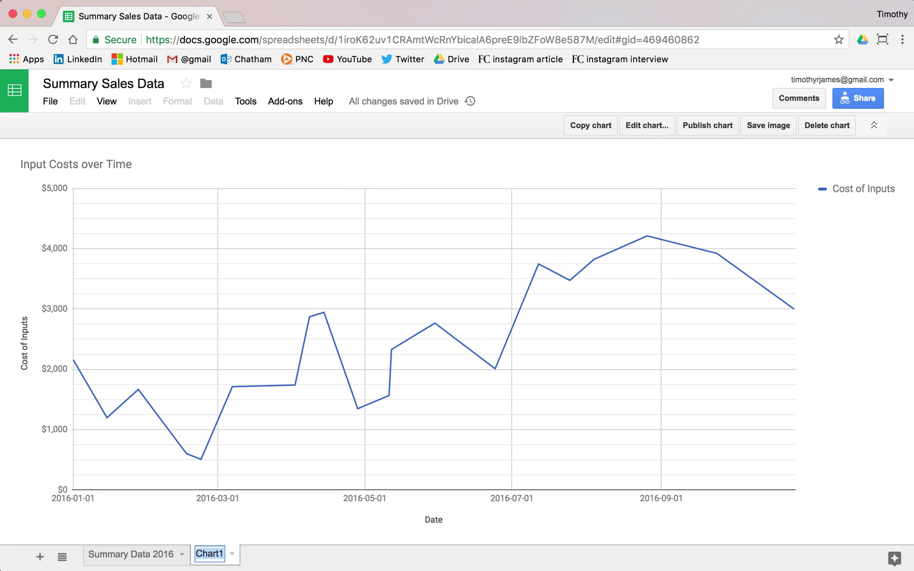
pyautogui.write('Input Costs over T')
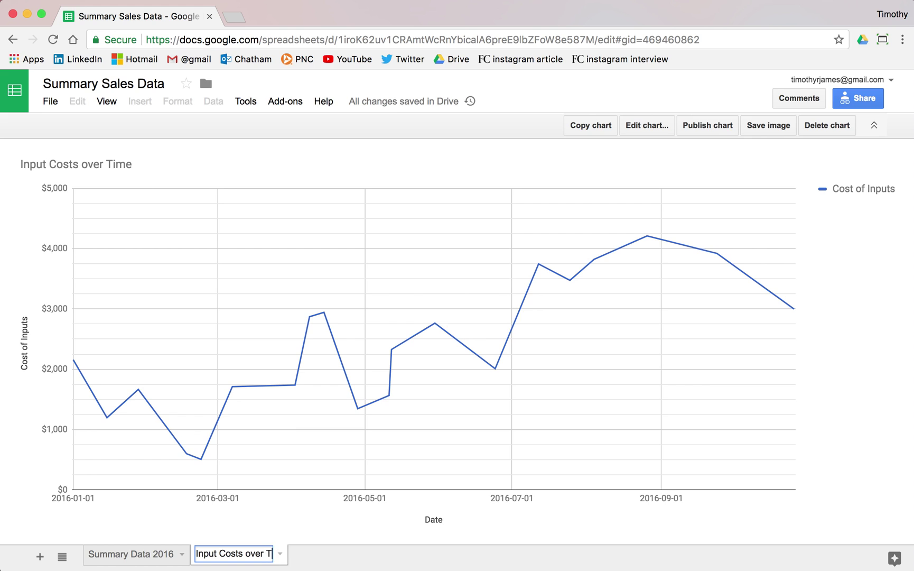
pyautogui.write('ime')
pyautogui.press('Return')
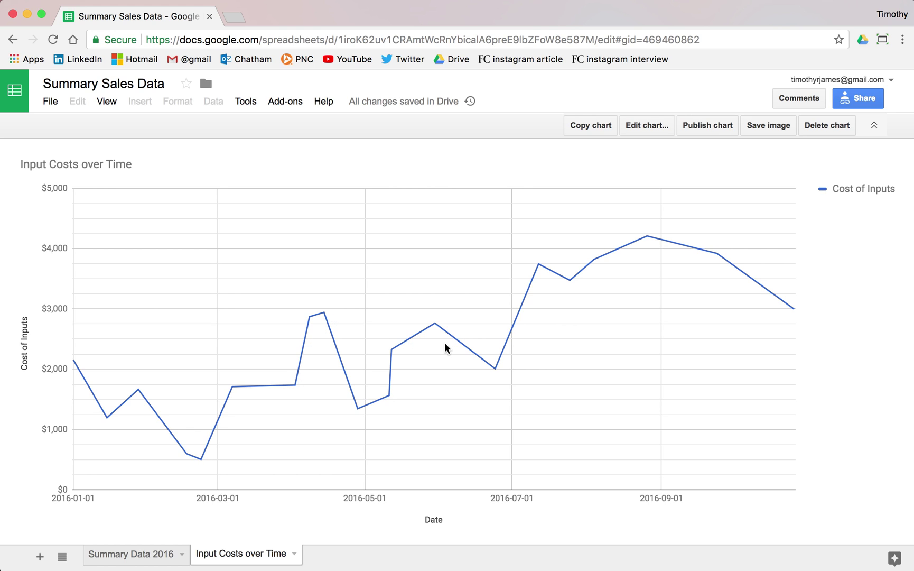
pyautogui.click(143, 553)
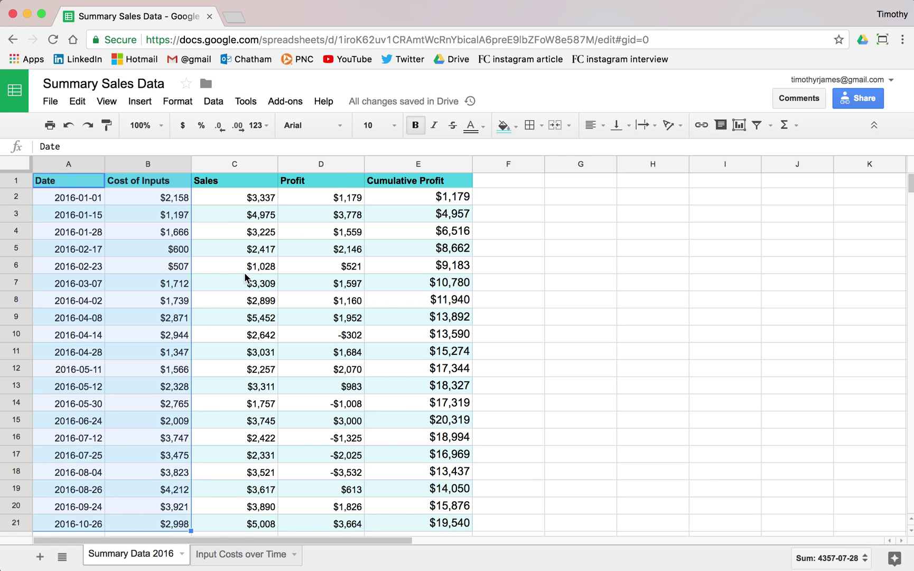
# Insert a new chart from cell A1 and change its type from pie to line chart
pyautogui.click(227, 228)
pyautogui.click(58, 165)
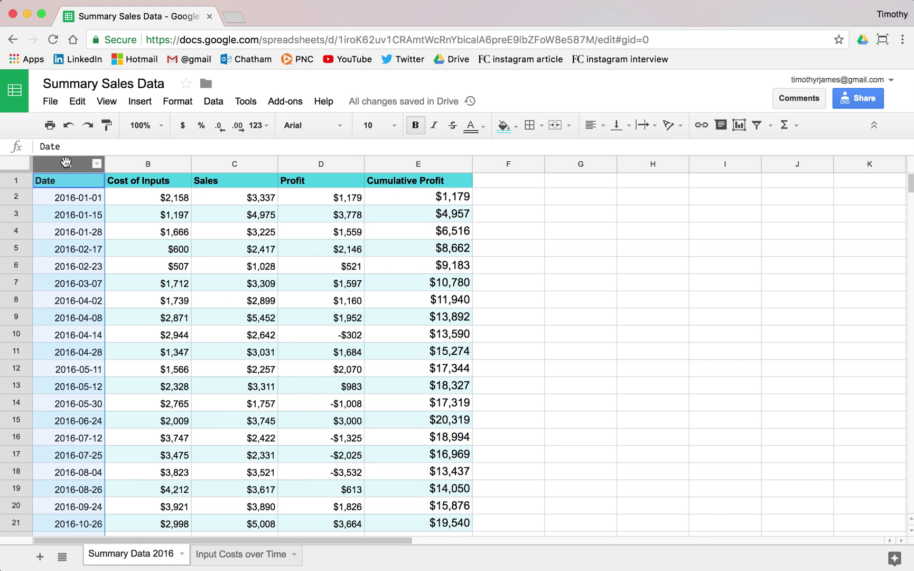
pyautogui.click(83, 183)
pyautogui.click(139, 101)
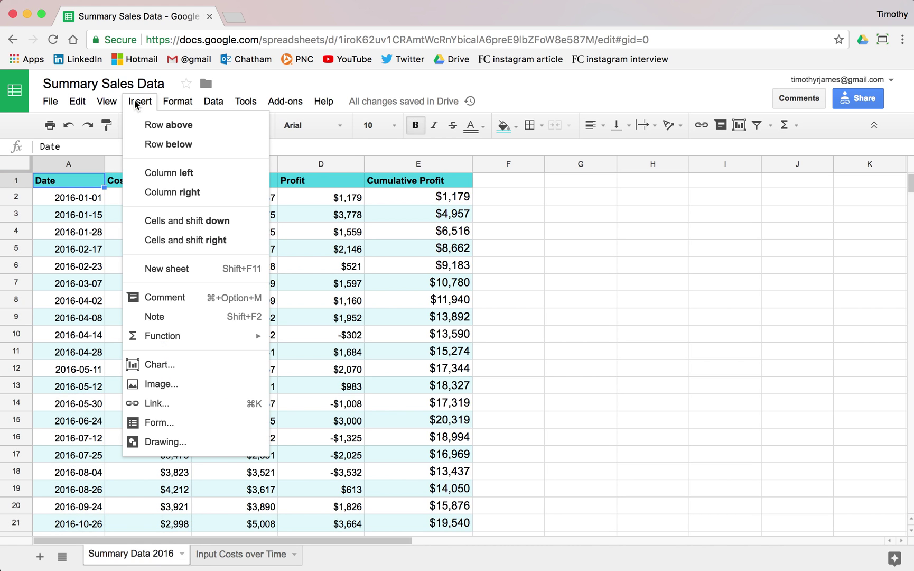
pyautogui.click(175, 366)
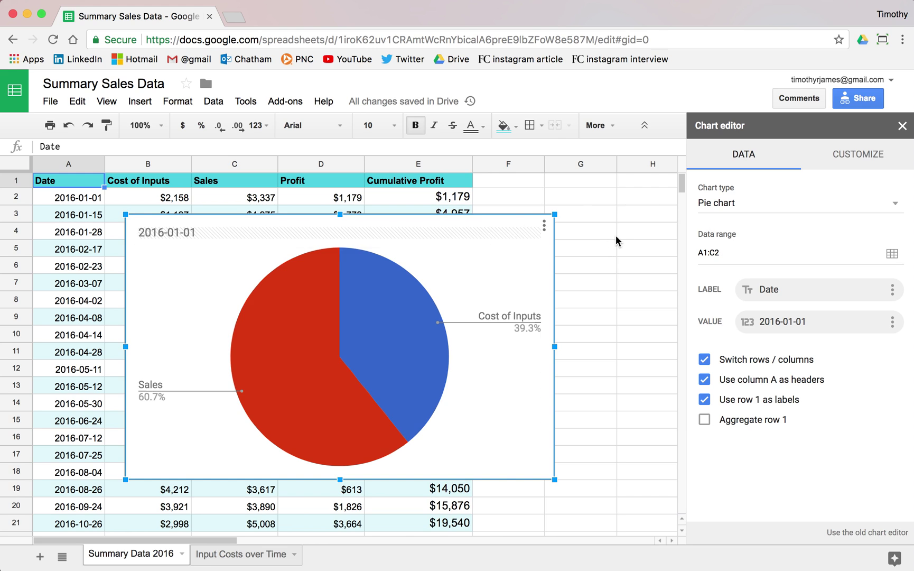
pyautogui.click(759, 206)
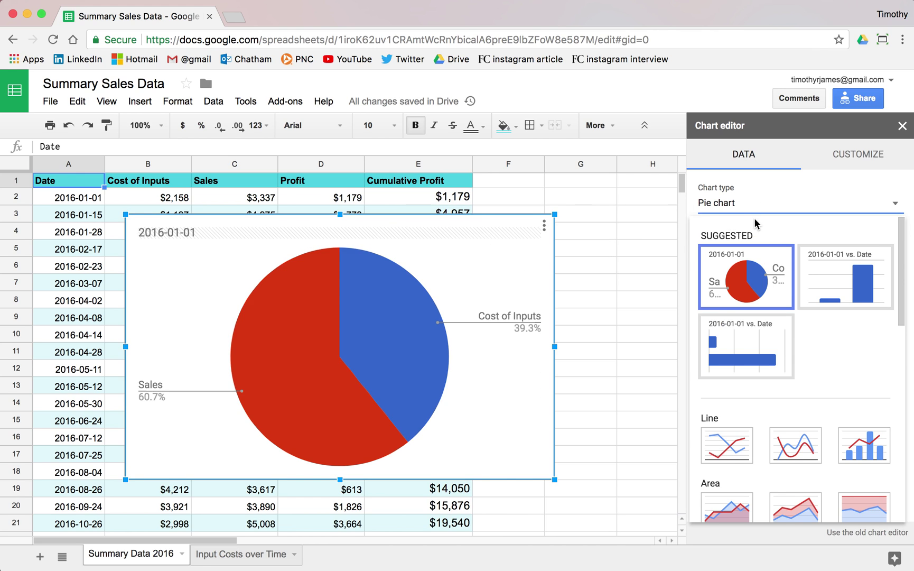
pyautogui.scroll(-1, 804, 347)
pyautogui.click(727, 423)
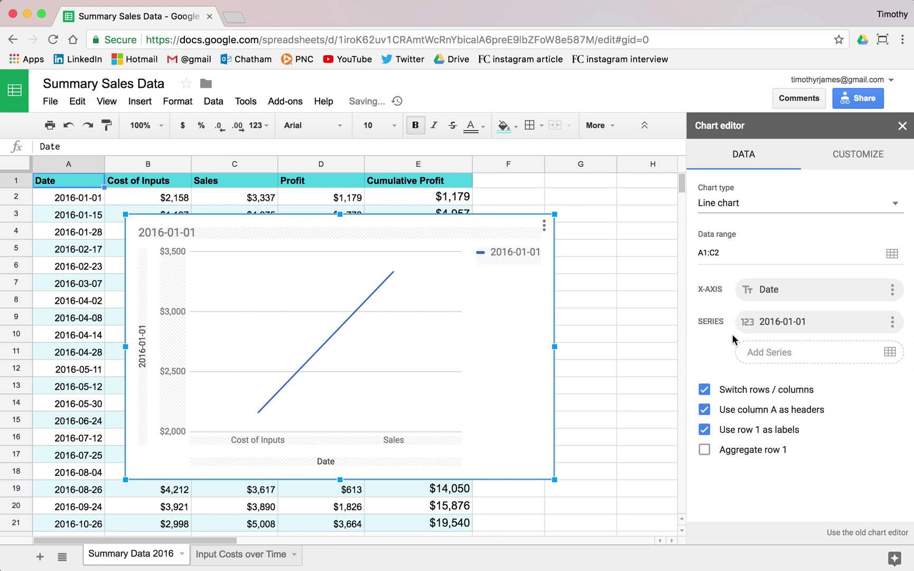
# Turn off Switch rows/columns and remove the Cost of Inputs series, after an abandoned x-axis edit
pyautogui.click(892, 290)
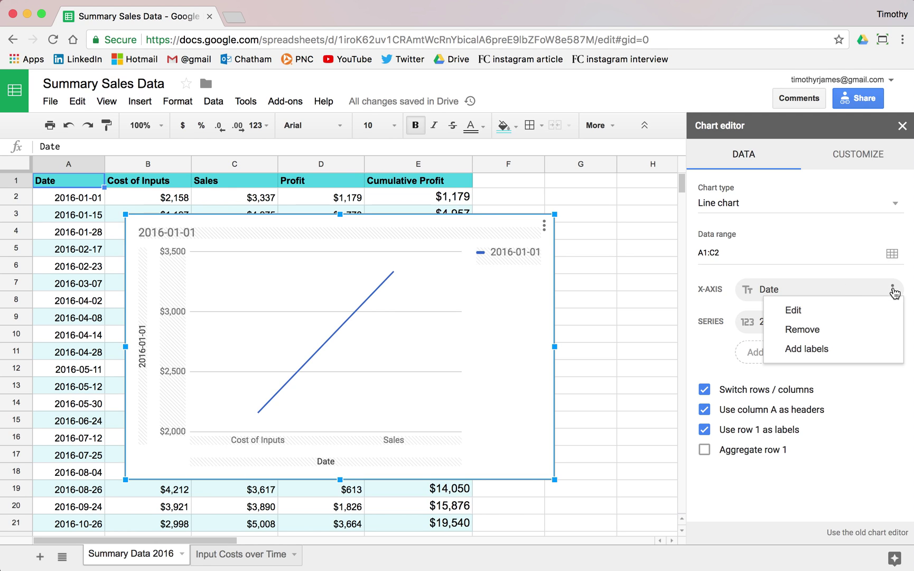
pyautogui.click(801, 309)
pyautogui.moveTo(407, 315); pyautogui.dragTo(313, 320)
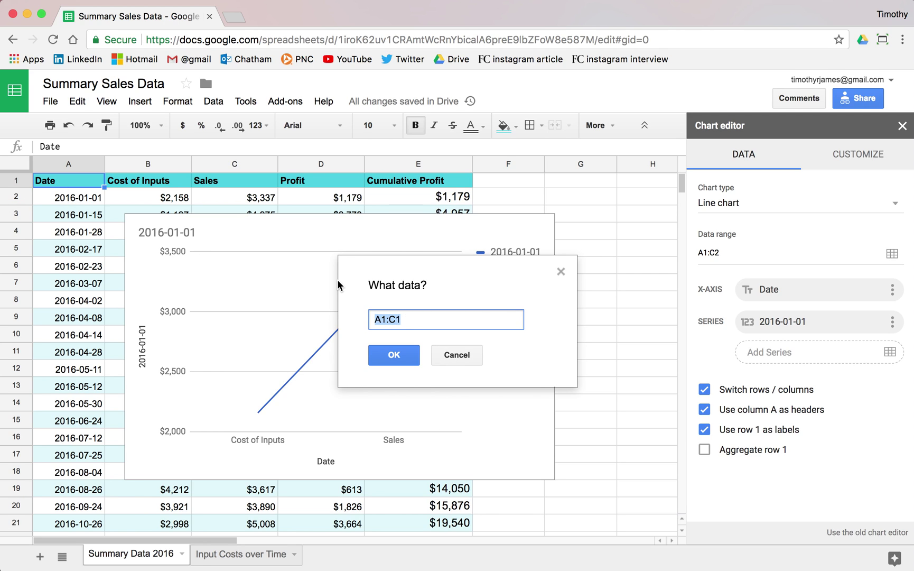
pyautogui.write('=')
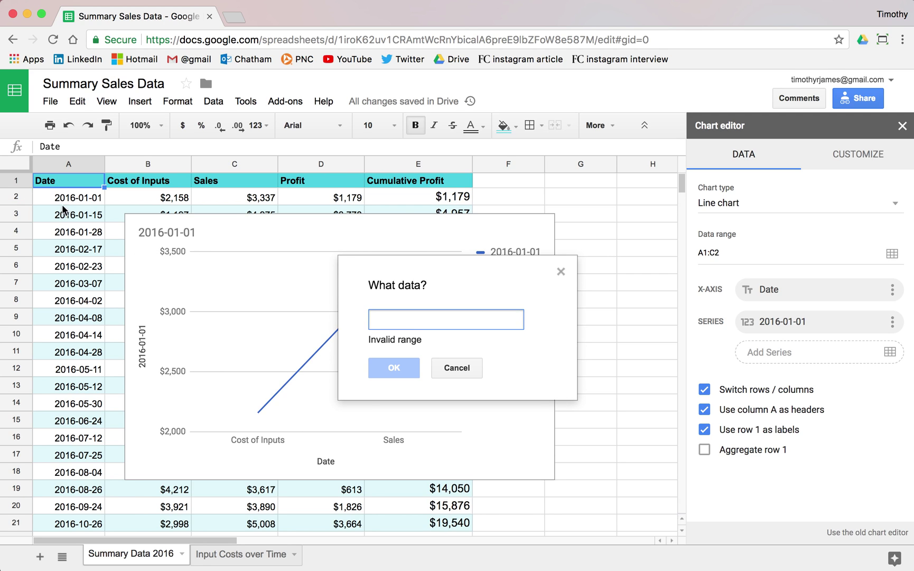
pyautogui.moveTo(66, 181); pyautogui.dragTo(83, 529)
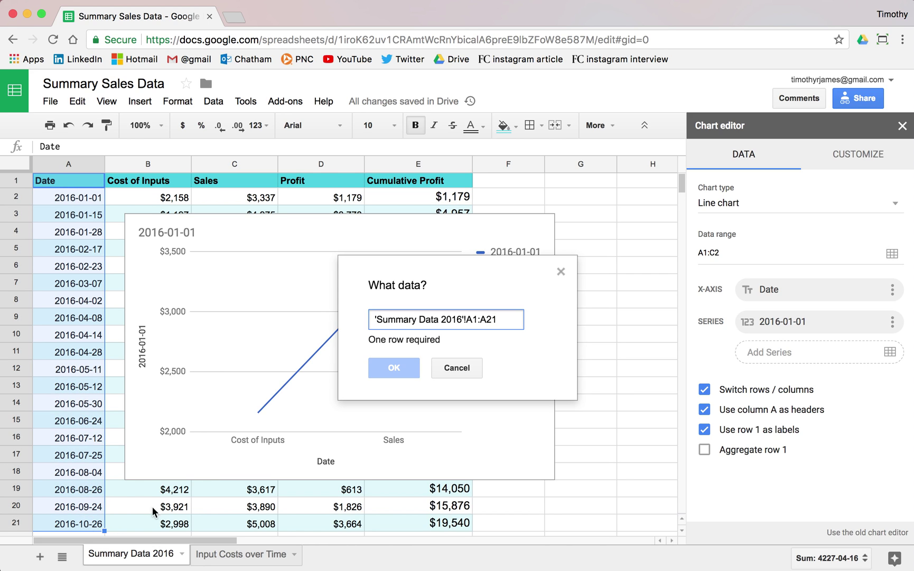
pyautogui.click(439, 320)
pyautogui.click(446, 368)
pyautogui.click(786, 392)
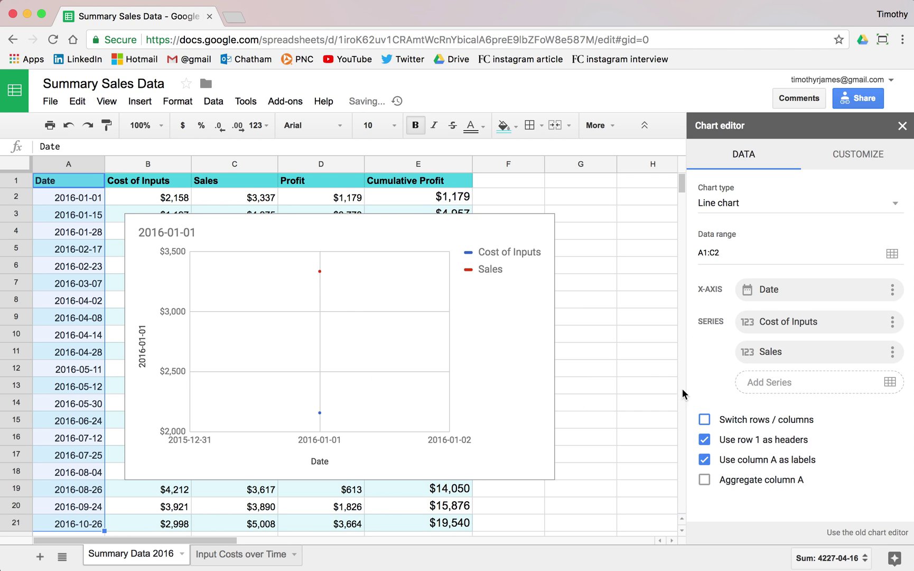
pyautogui.click(891, 321)
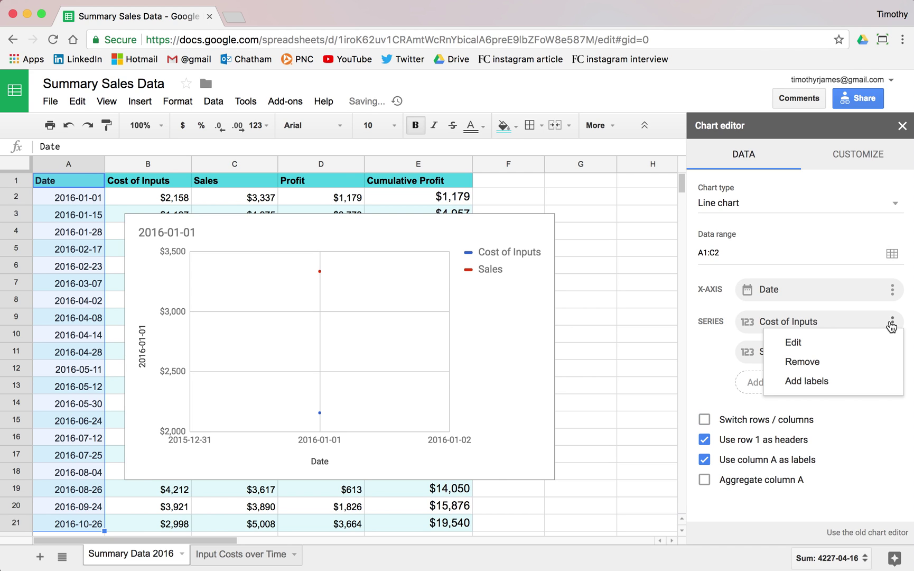
pyautogui.click(820, 362)
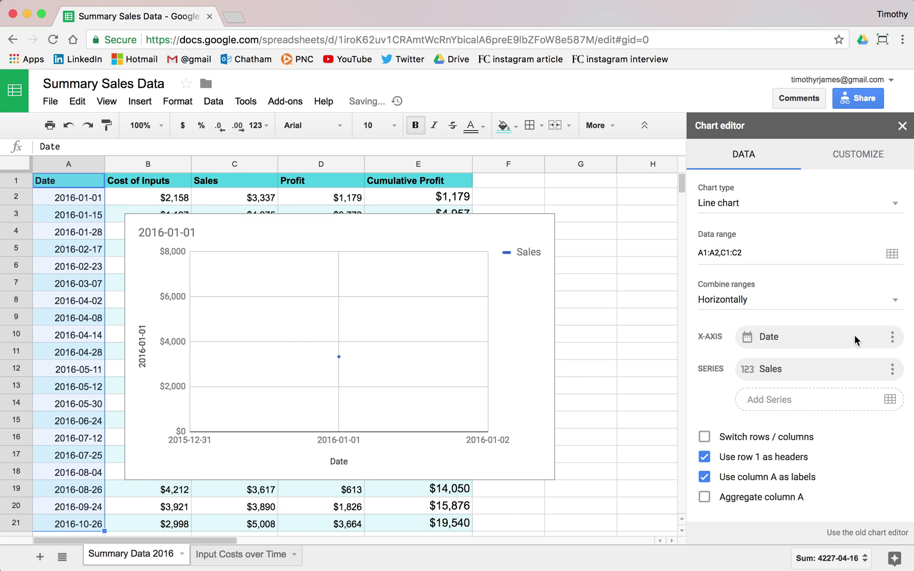
# Set the x-axis range to A1:A21 and the Sales series range to C1:C21
pyautogui.click(892, 337)
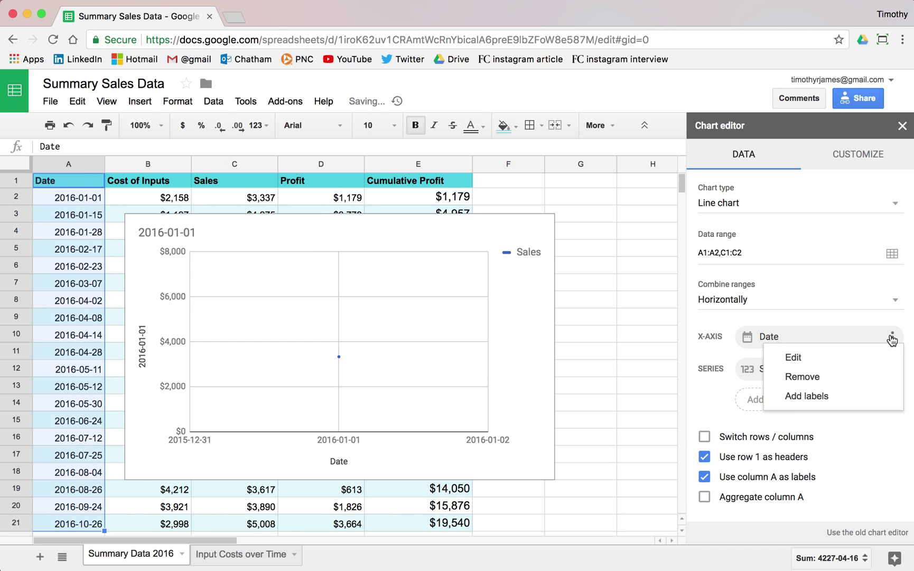
pyautogui.click(822, 360)
pyautogui.moveTo(429, 322); pyautogui.dragTo(357, 324)
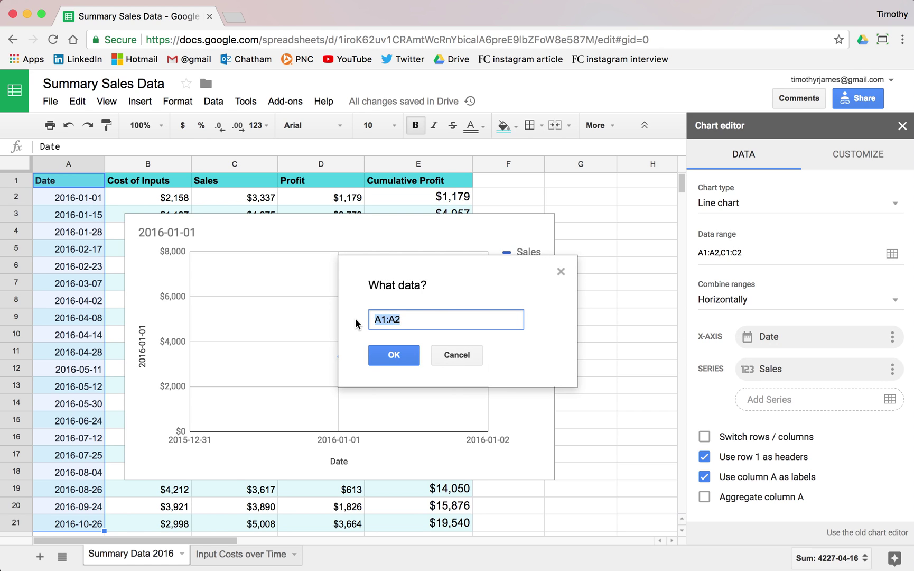
pyautogui.write('1:')
pyautogui.write('A1')
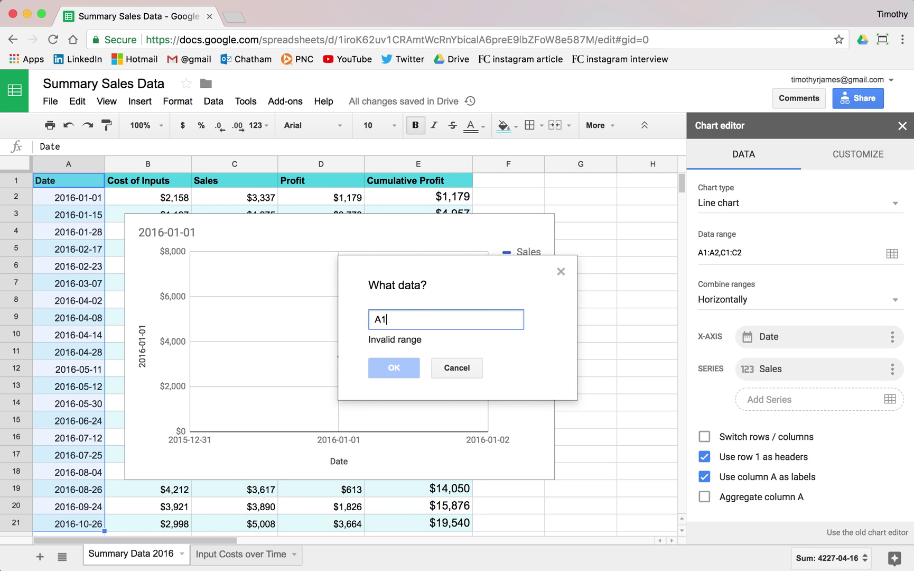
pyautogui.write(':A2')
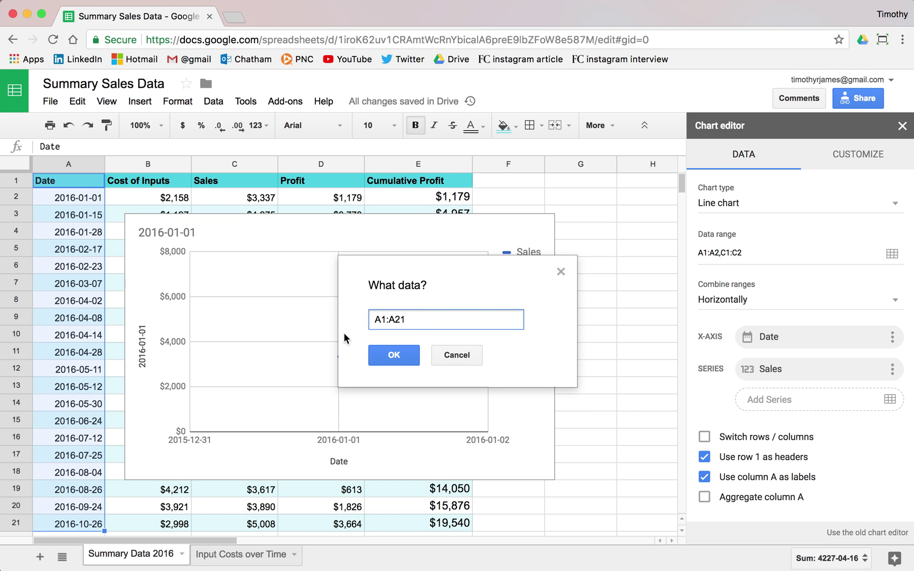
pyautogui.write('1')
pyautogui.click(383, 353)
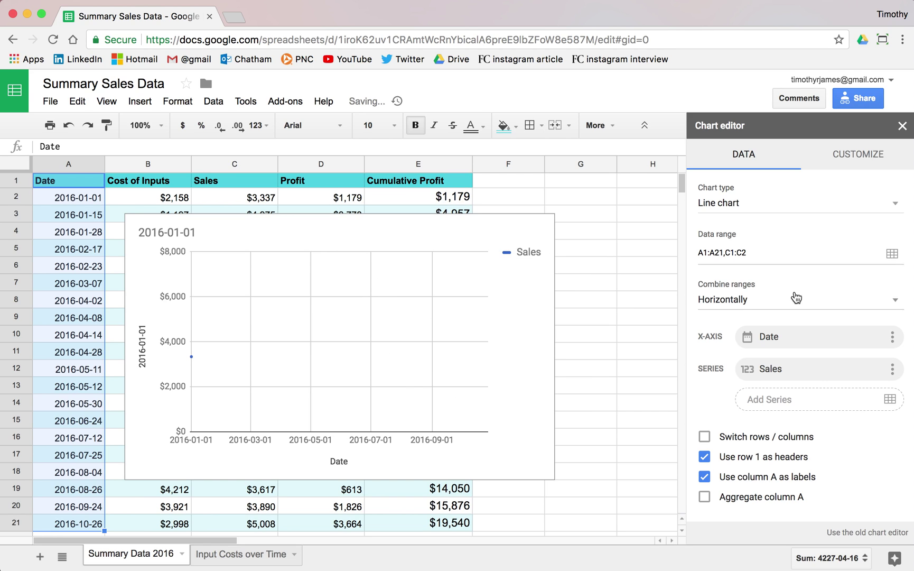
pyautogui.click(892, 368)
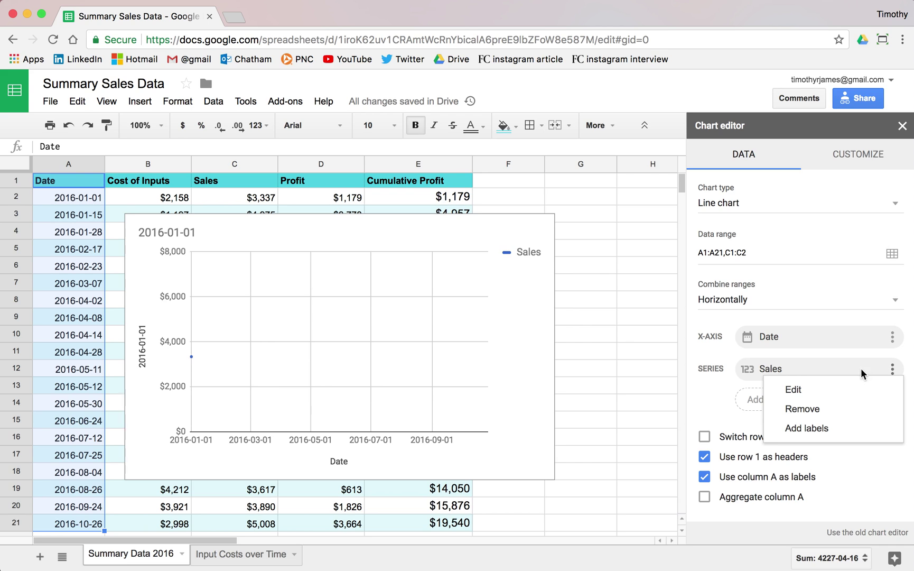
pyautogui.click(807, 388)
pyautogui.moveTo(413, 316); pyautogui.dragTo(311, 309)
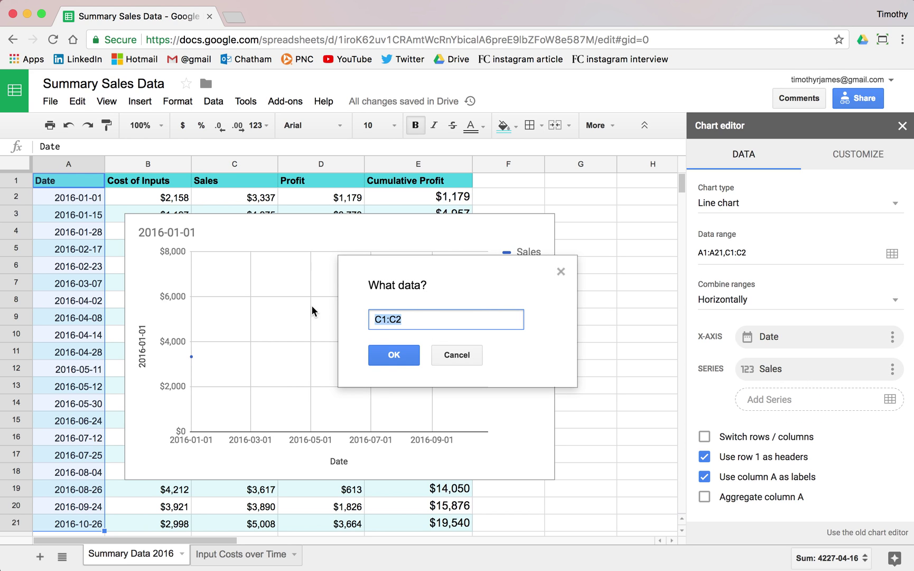
pyautogui.write('c1:c')
pyautogui.press('Return')
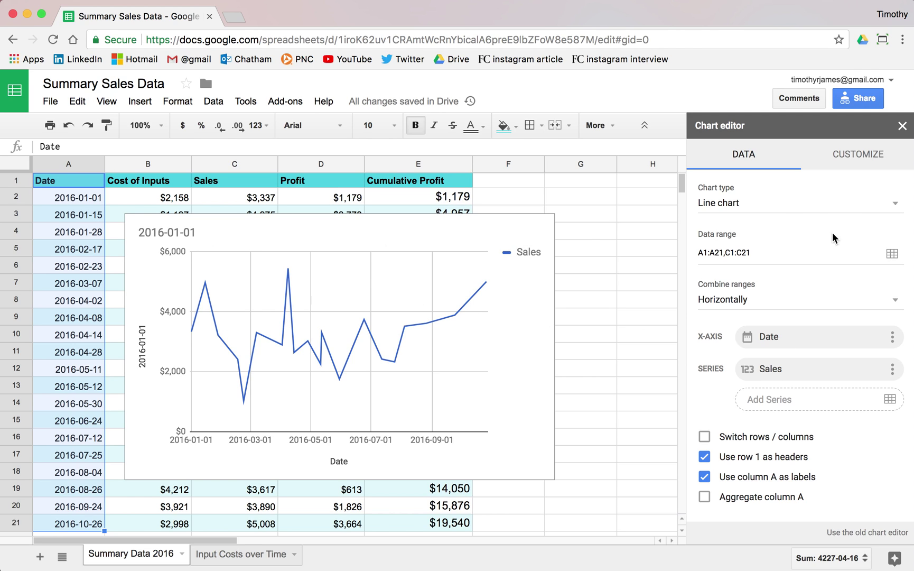
# Change the chart title from '2016-01-01' to 'Sales over Time'
pyautogui.click(180, 235)
pyautogui.doubleClick(194, 231)
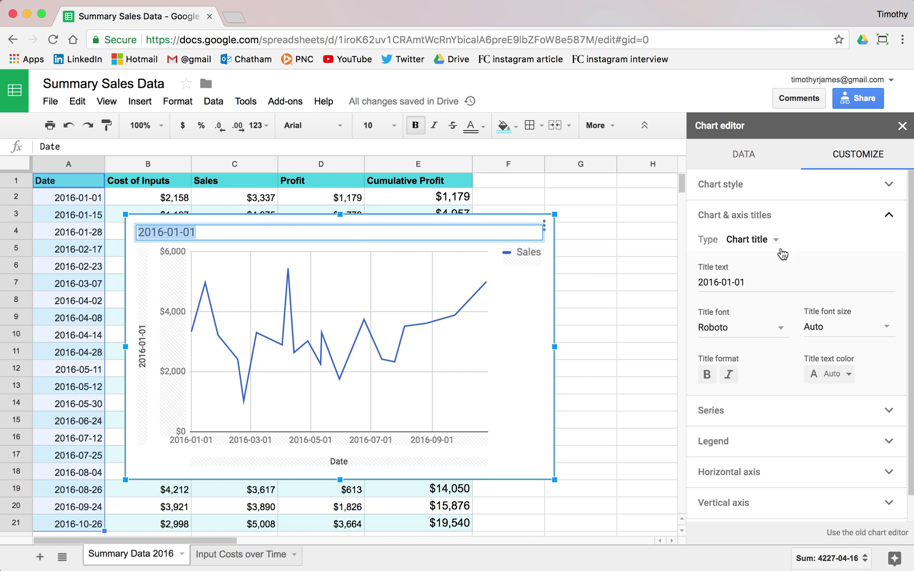
pyautogui.tripleClick(753, 283)
pyautogui.write('Sales o')
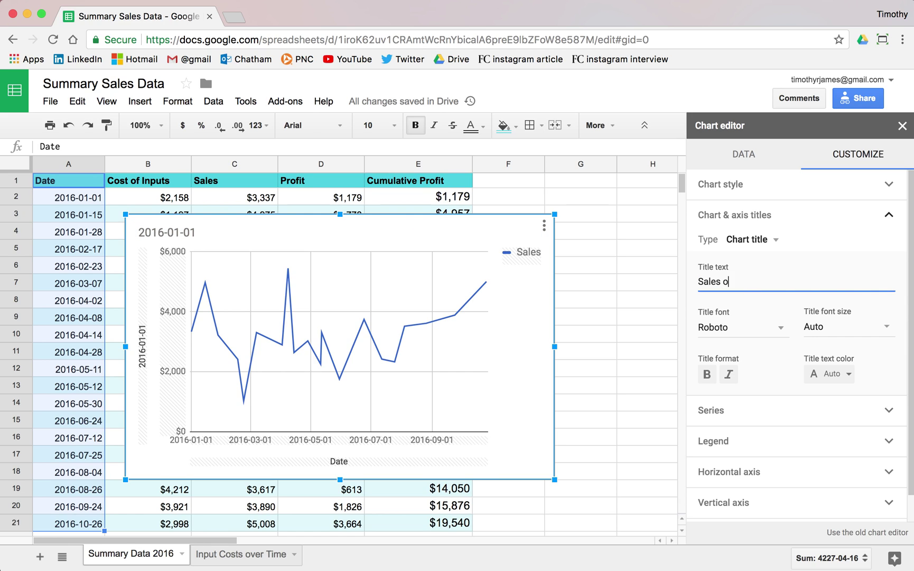
pyautogui.write('ver GTim')
pyautogui.press('BackSpace')
pyautogui.write('Time')
pyautogui.scroll(-1, 858, 260)
pyautogui.scroll(-3, 523, 330)
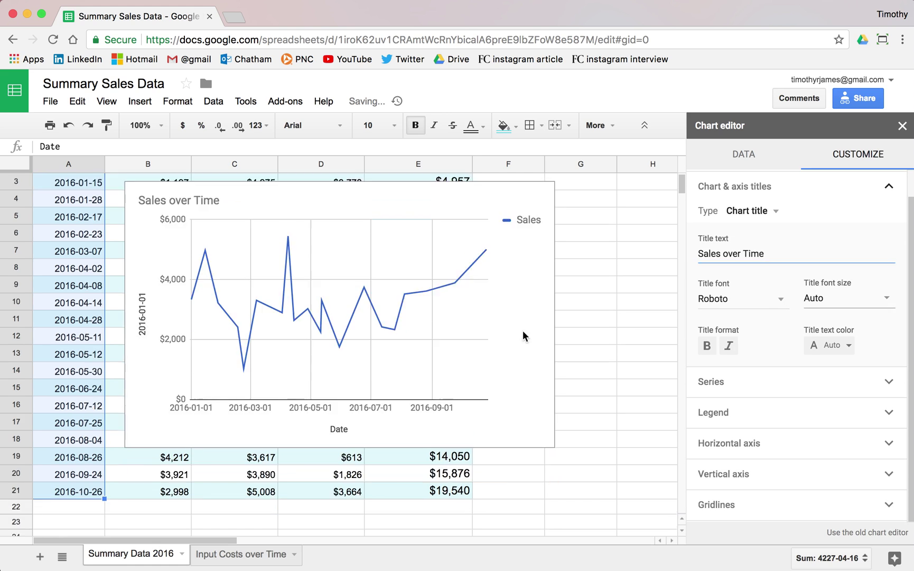
pyautogui.scroll(3, 513, 292)
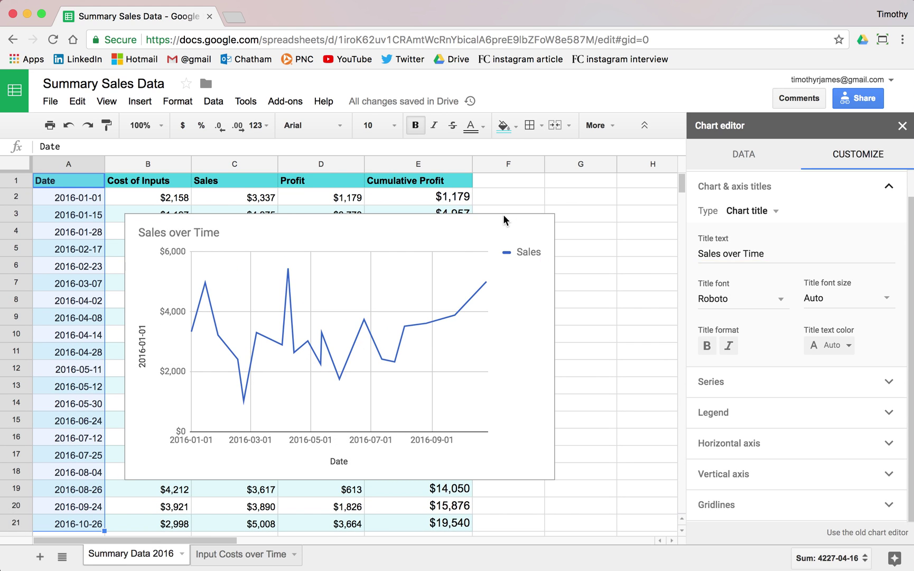
# Move the Sales over Time chart to the right of the data table and narrow it from its left edge
pyautogui.click(902, 126)
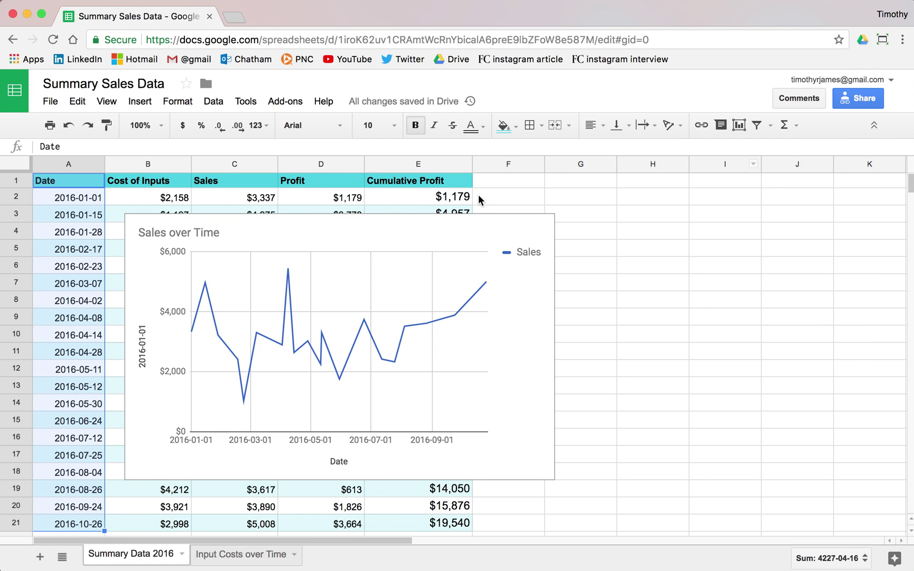
pyautogui.click(456, 220)
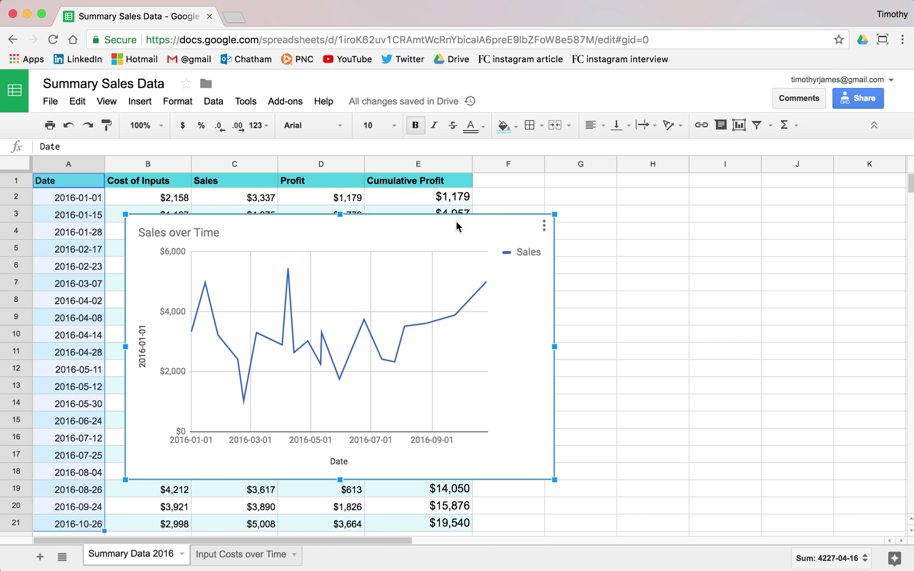
pyautogui.moveTo(457, 221); pyautogui.dragTo(780, 216)
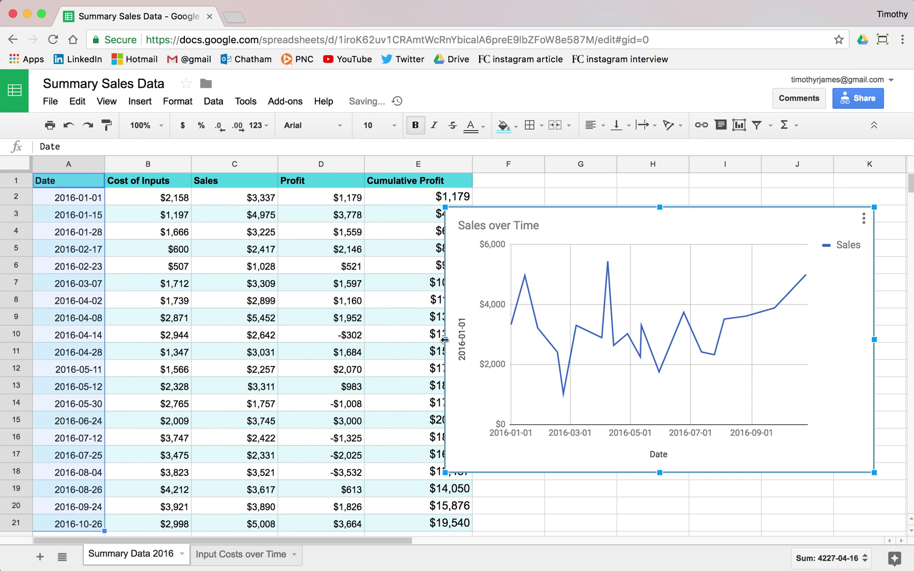
pyautogui.moveTo(444, 339); pyautogui.dragTo(508, 339)
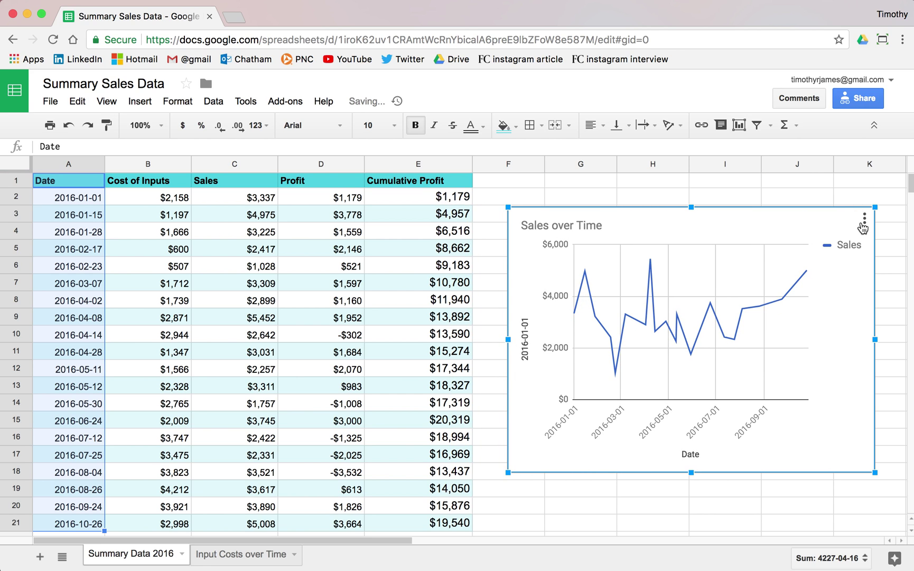
pyautogui.click(861, 220)
# Set the Sales over Time chart's legend position to Bottom and close the Chart editor
pyautogui.click(816, 242)
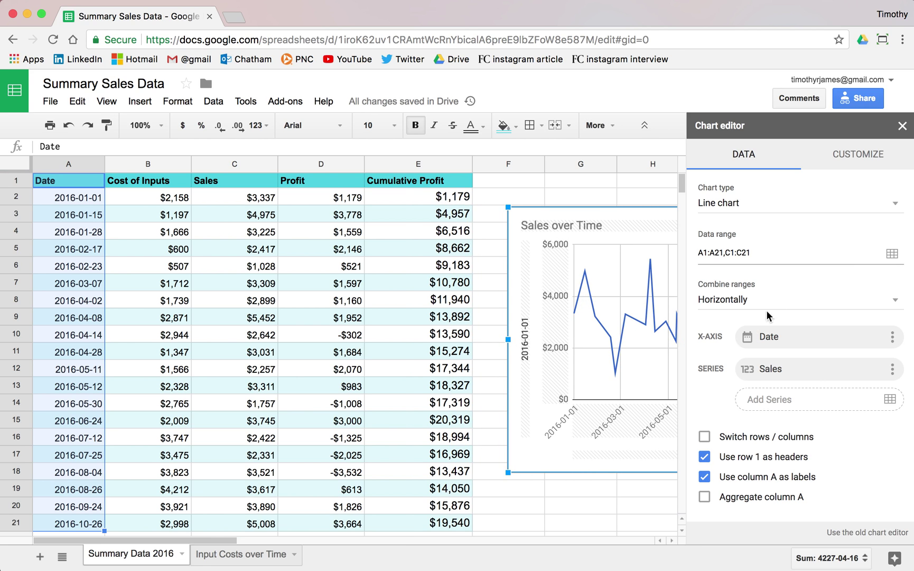
pyautogui.click(847, 169)
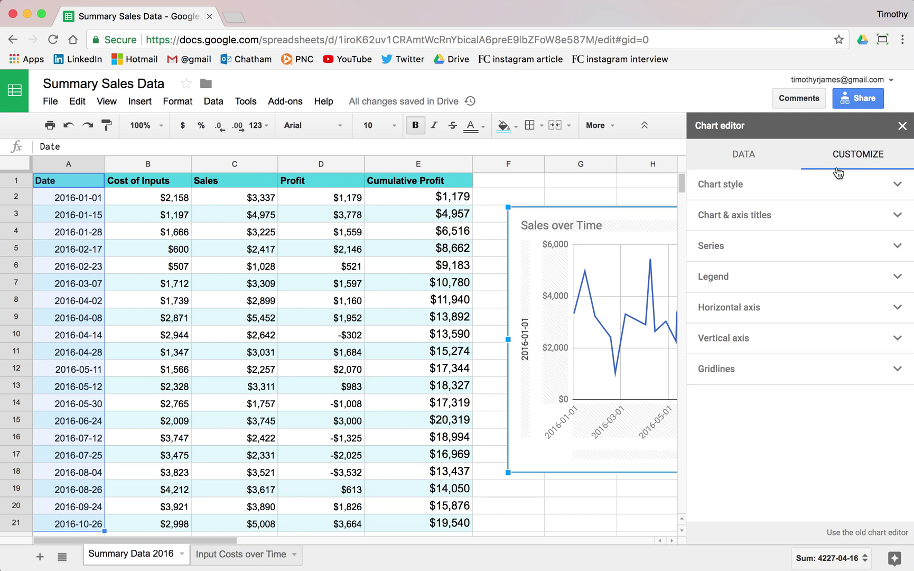
pyautogui.click(756, 182)
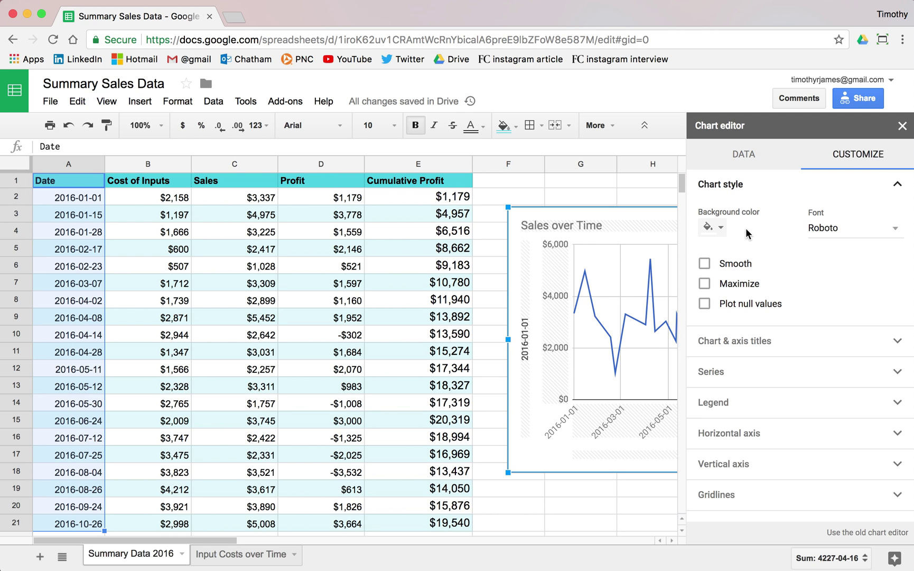
pyautogui.click(755, 341)
pyautogui.scroll(-1, 801, 324)
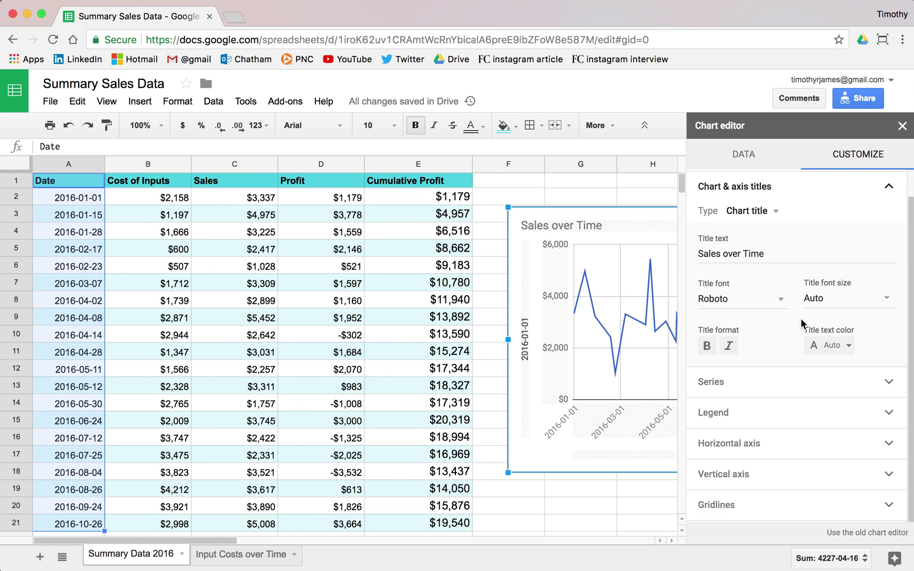
pyautogui.click(761, 409)
pyautogui.click(746, 306)
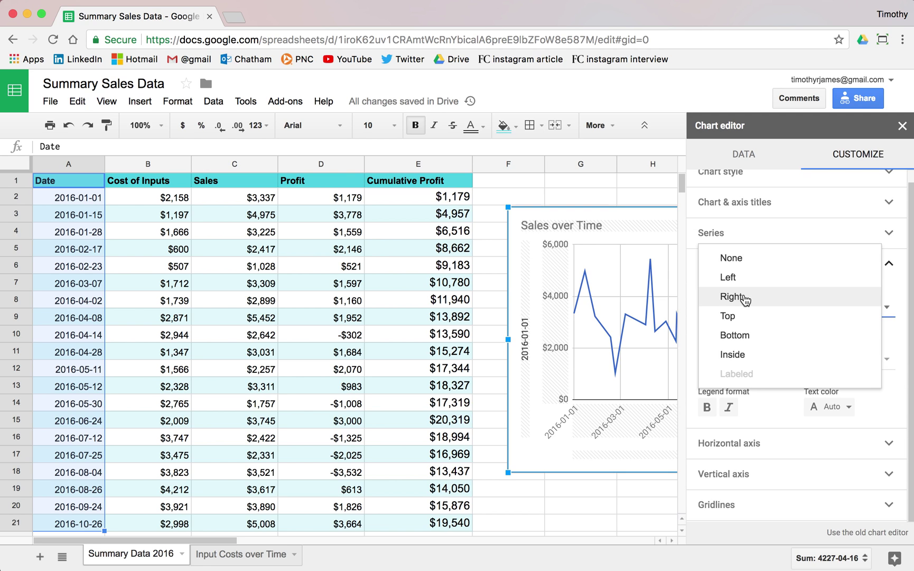
pyautogui.click(754, 338)
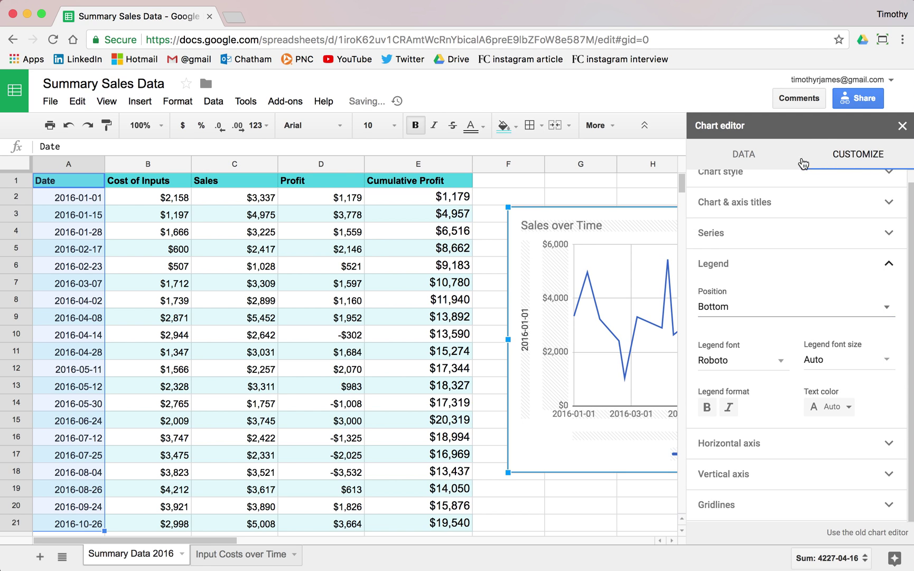
pyautogui.click(902, 127)
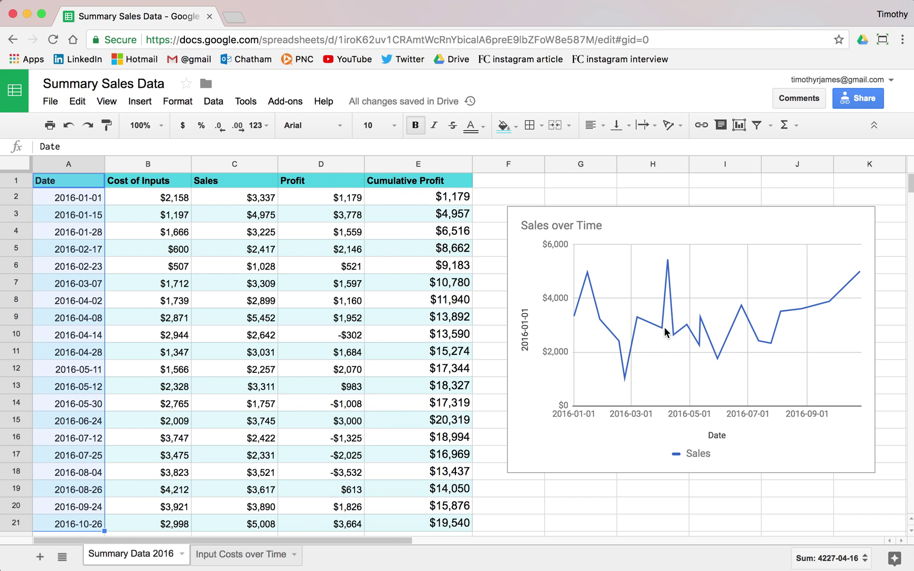
pyautogui.click(527, 317)
pyautogui.doubleClick(525, 341)
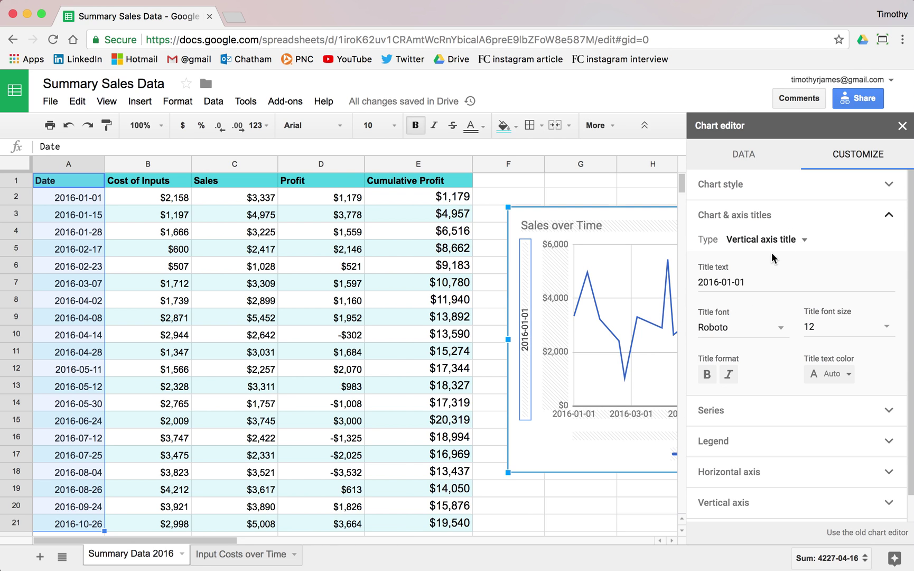
pyautogui.click(775, 240)
pyautogui.click(863, 244)
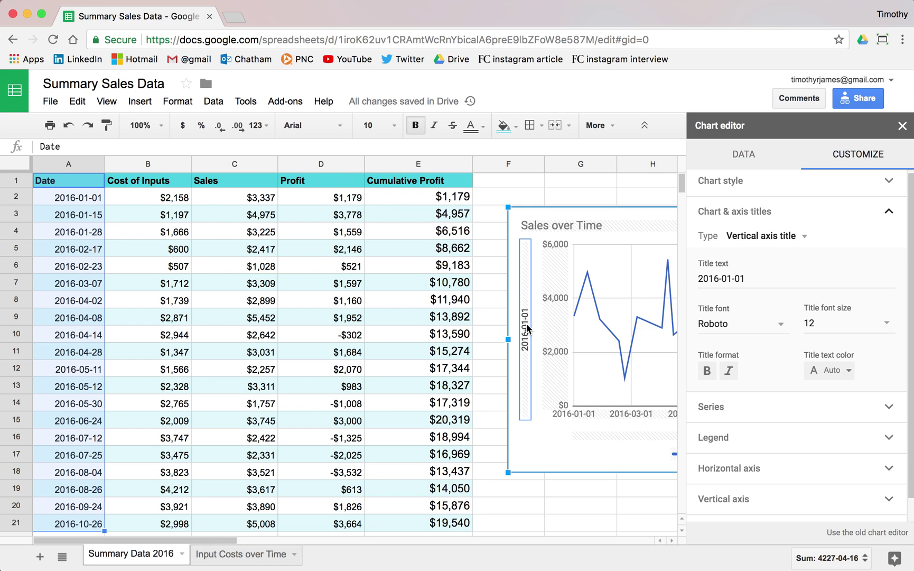
pyautogui.press('Delete')
pyautogui.press('Delete')
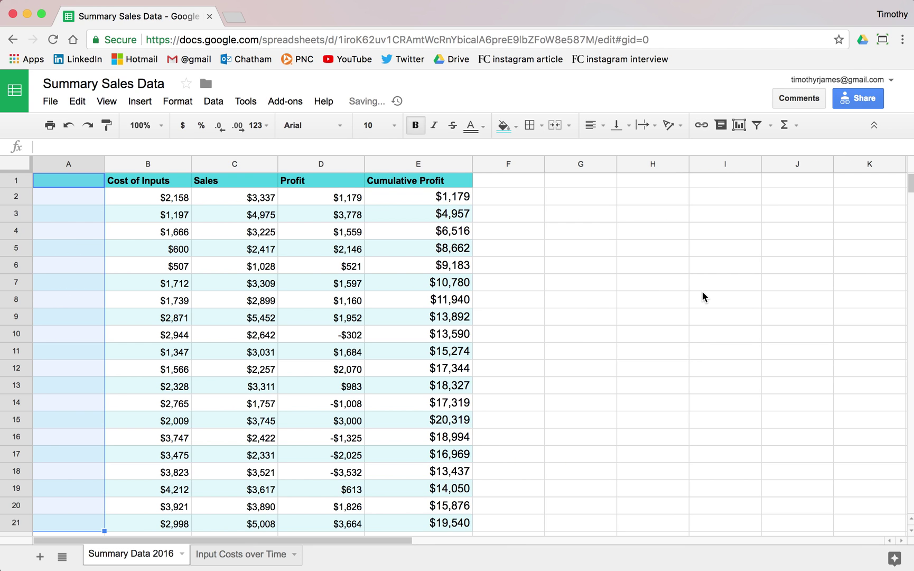
pyautogui.press('super+z')
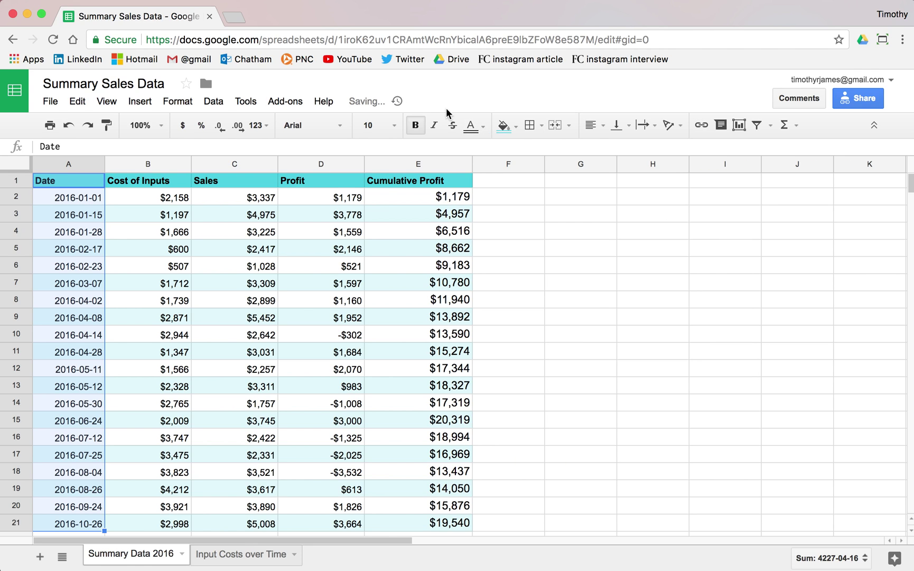
pyautogui.click(338, 285)
pyautogui.click(77, 101)
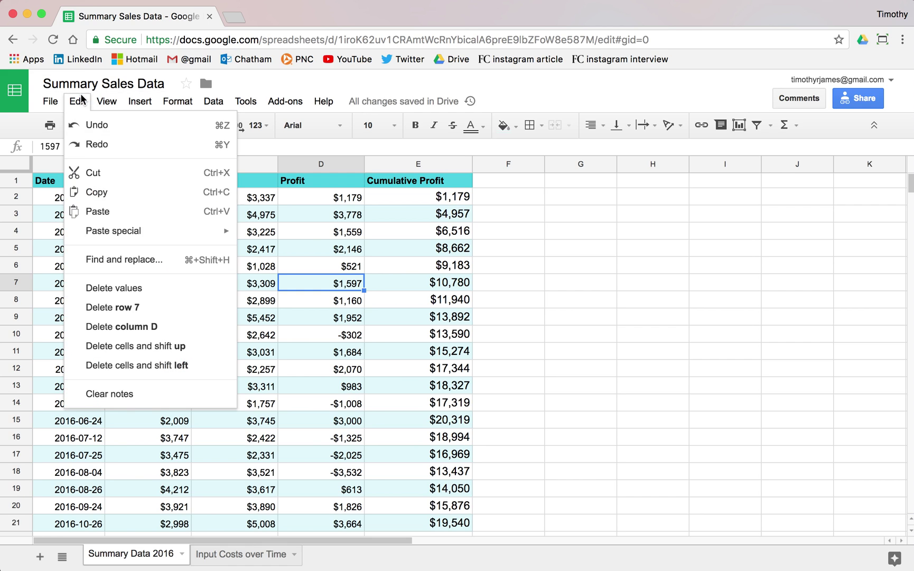
pyautogui.click(97, 129)
pyautogui.click(723, 227)
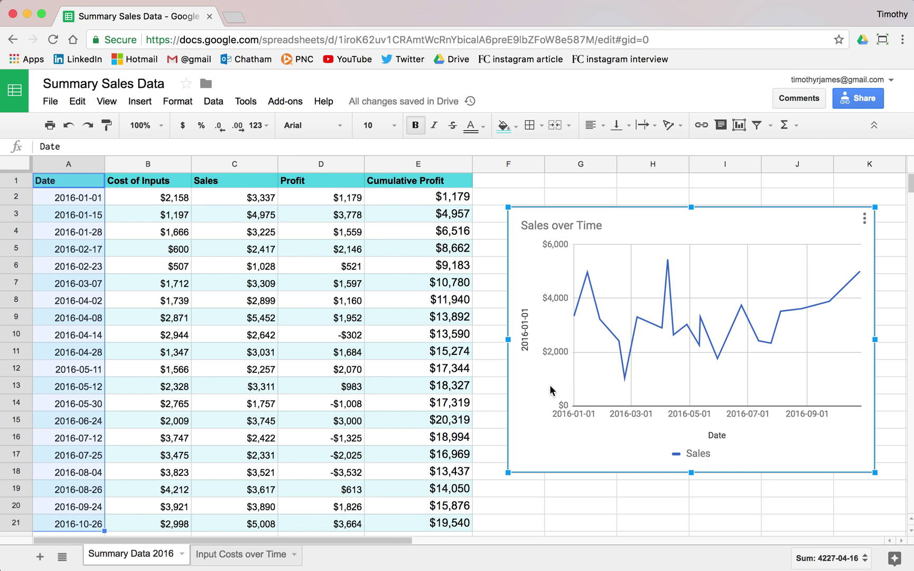
# Review the chart's titles, including the horizontal axis title Date, then delete the Sales over Time chart
pyautogui.click(864, 221)
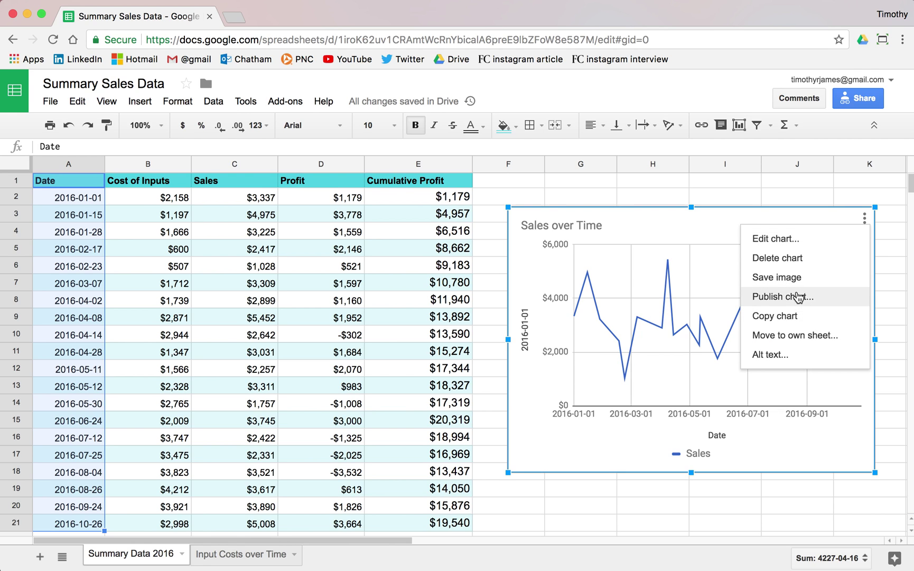
pyautogui.doubleClick(690, 231)
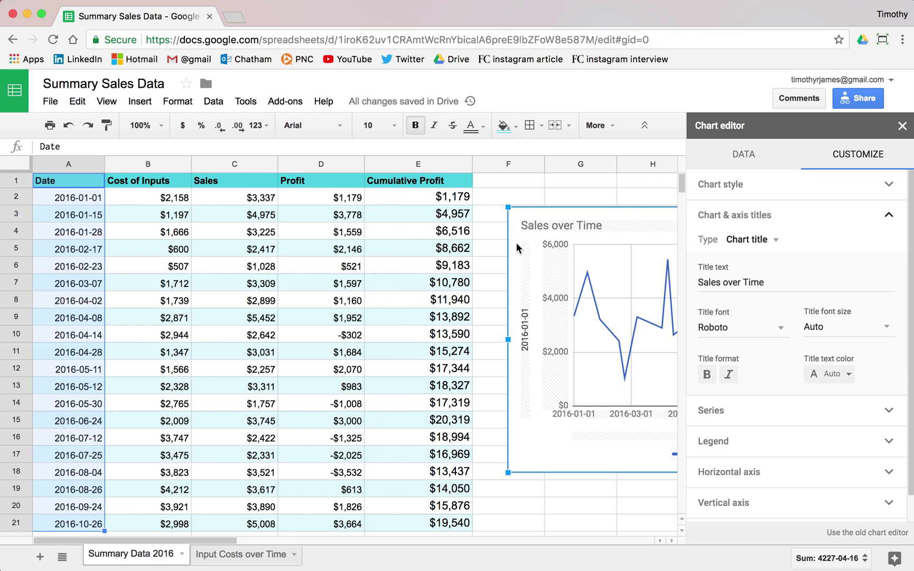
pyautogui.click(576, 438)
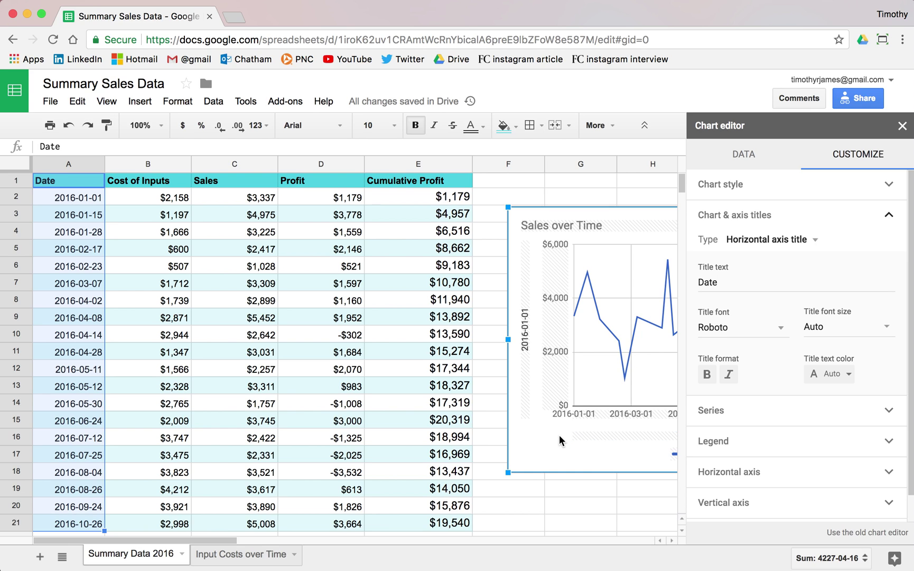
pyautogui.click(902, 126)
pyautogui.click(813, 236)
pyautogui.press('Delete')
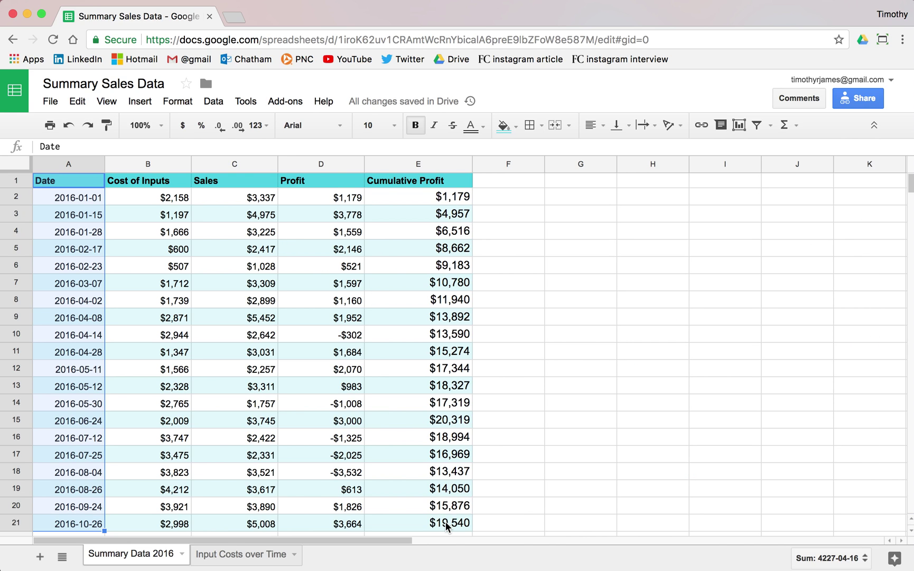
# Insert a line chart of the sales table A1:E21
pyautogui.moveTo(446, 526); pyautogui.dragTo(70, 168)
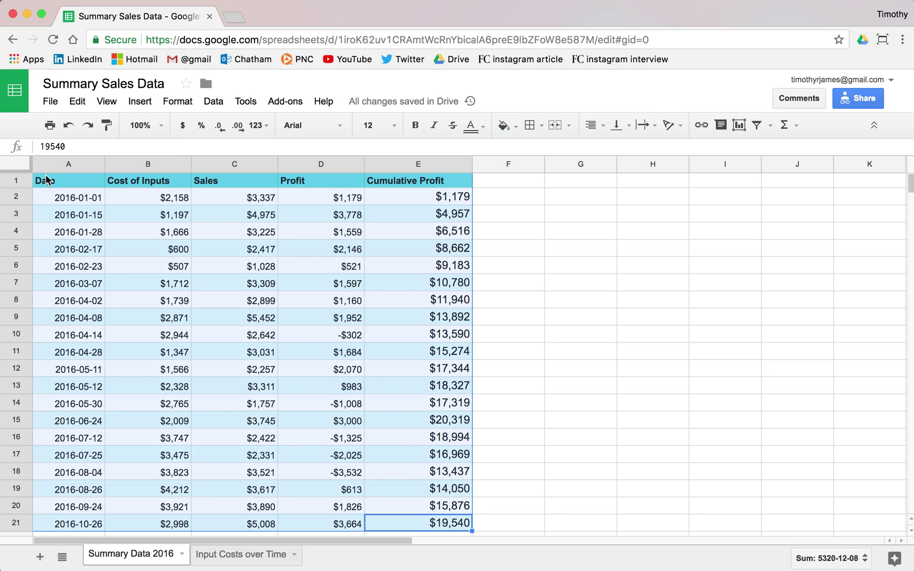
pyautogui.click(148, 106)
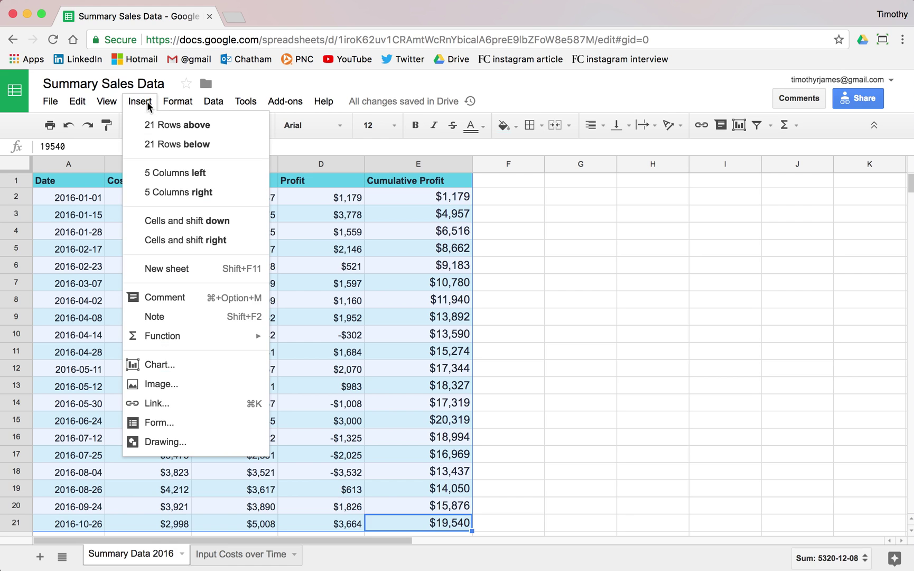
pyautogui.click(156, 364)
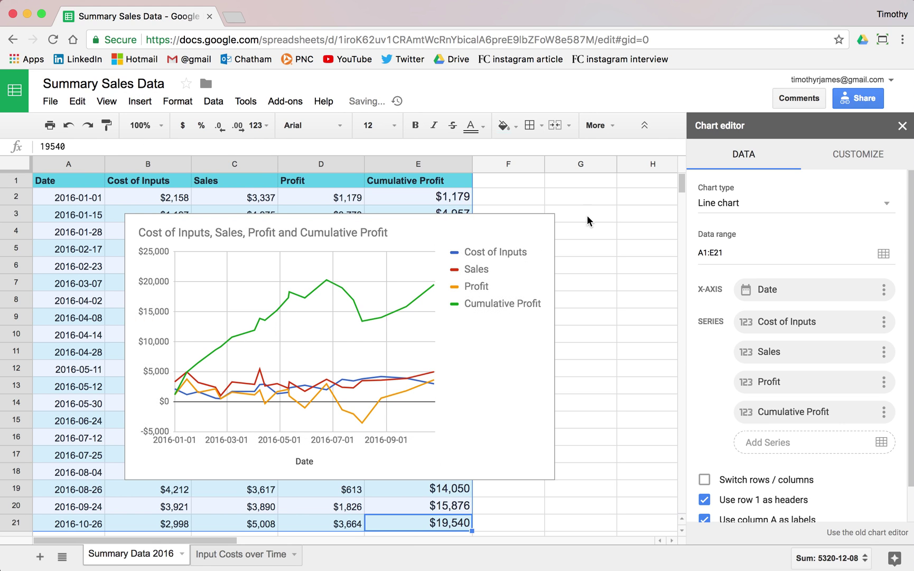
# Move the new line chart onto its own sheet, Chart2
pyautogui.click(548, 235)
pyautogui.click(545, 225)
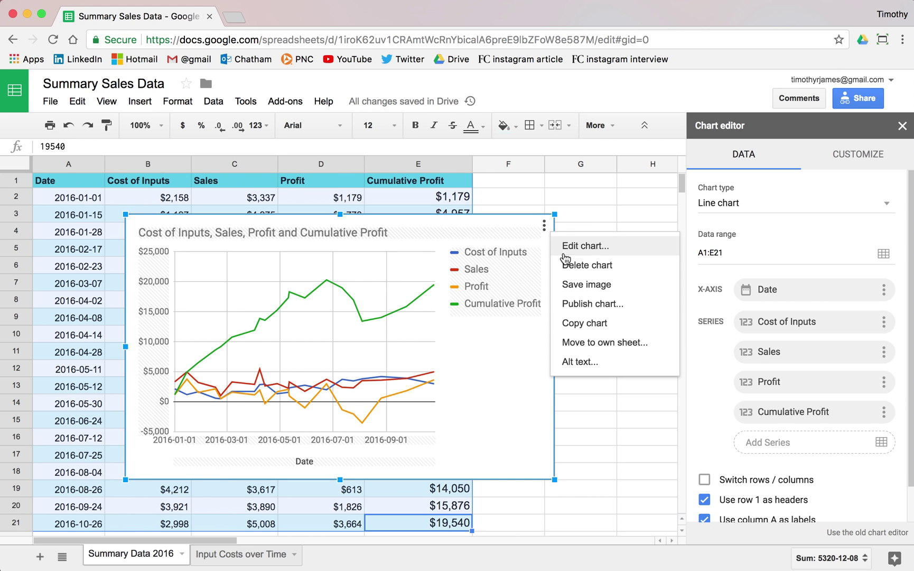
pyautogui.click(610, 343)
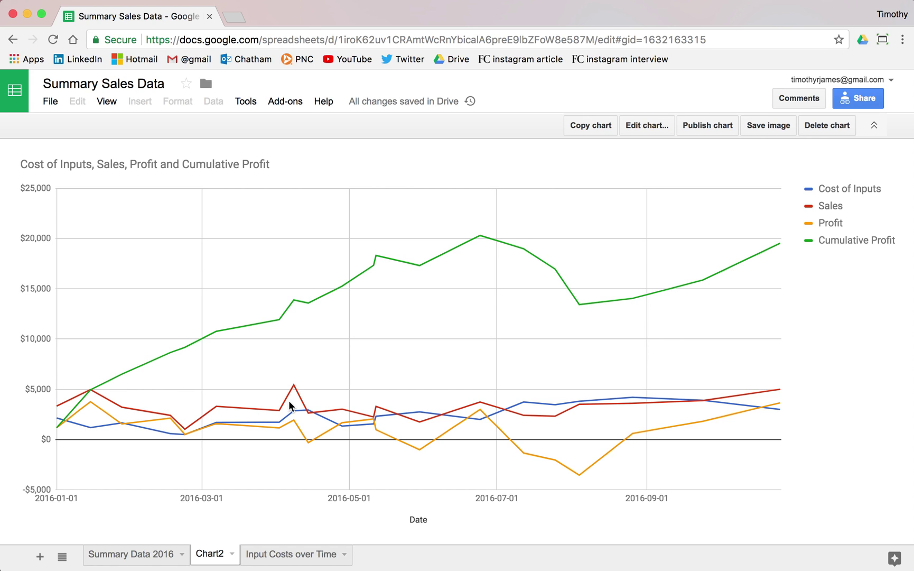
# Remove the Cumulative Profit series, leaving the Cost of Inputs, Sales and Profit lines
pyautogui.click(644, 129)
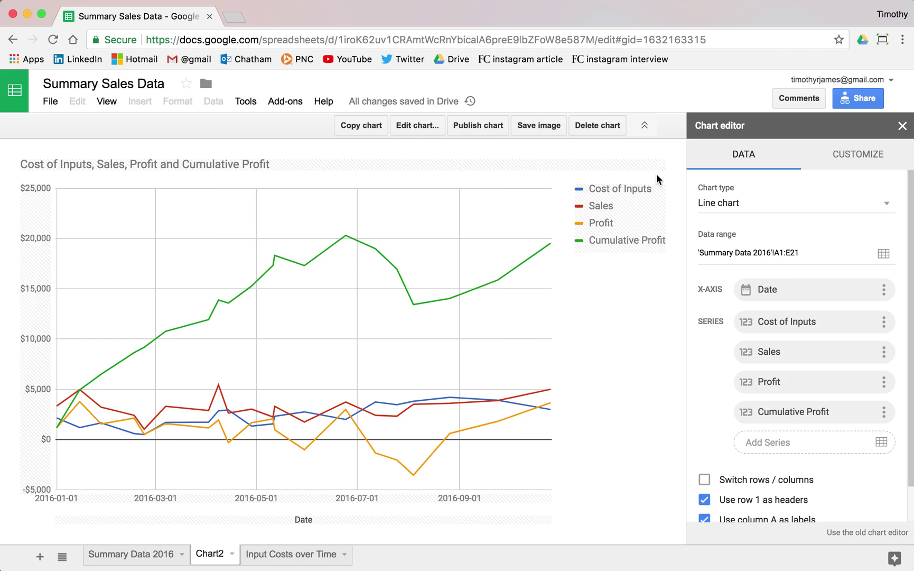
pyautogui.click(883, 412)
pyautogui.click(808, 454)
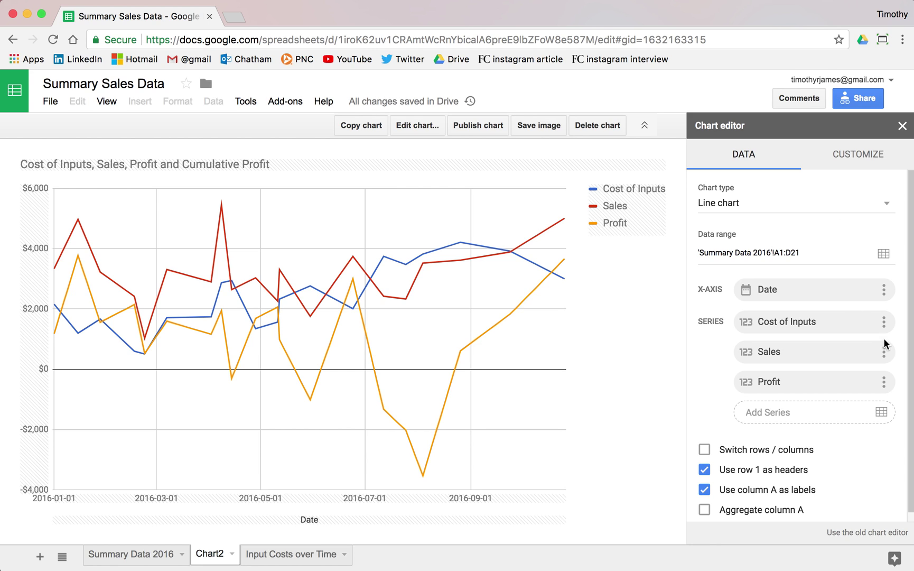
pyautogui.click(884, 382)
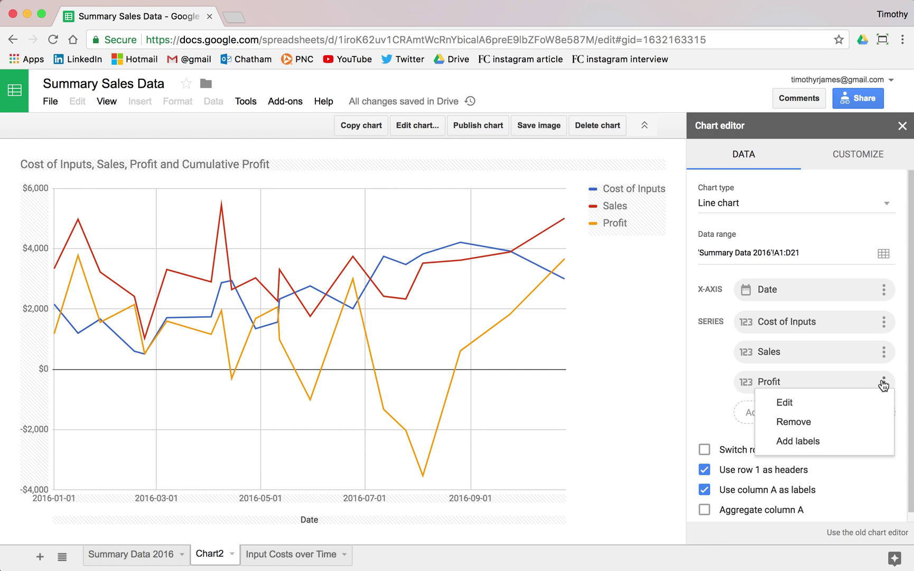
pyautogui.click(901, 125)
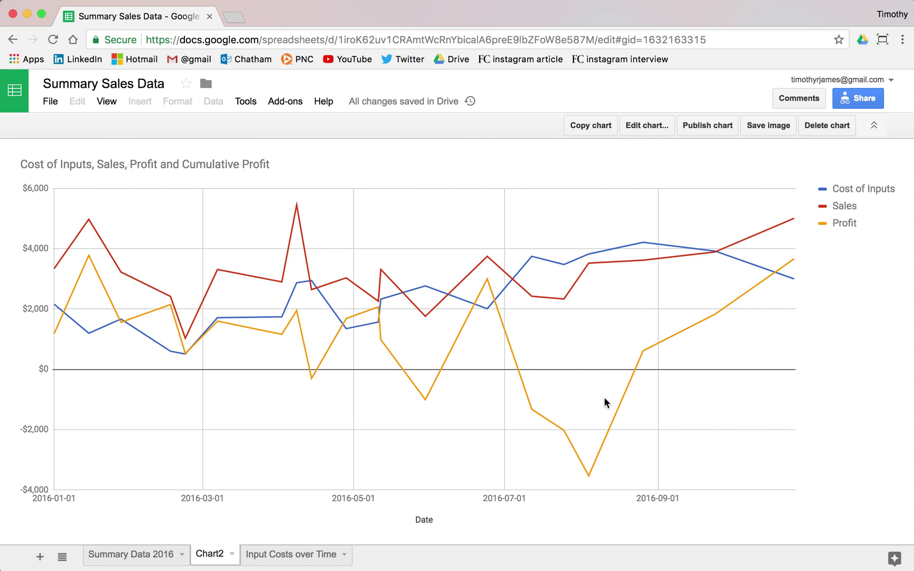
# Check the Profit values in column D, including -$2,025 in D17 and -$3,532 in D18
pyautogui.moveTo(590, 470)
pyautogui.click(94, 559)
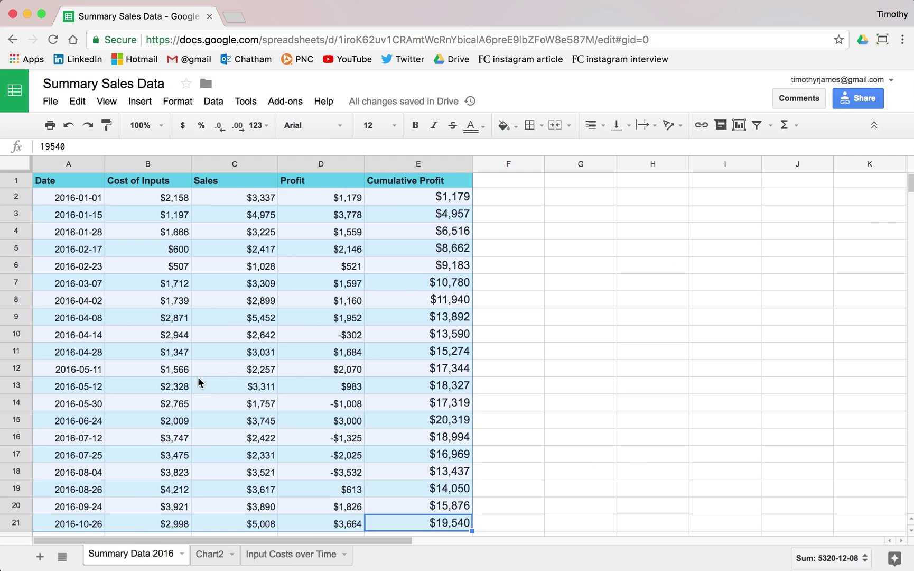
pyautogui.click(281, 404)
pyautogui.click(304, 469)
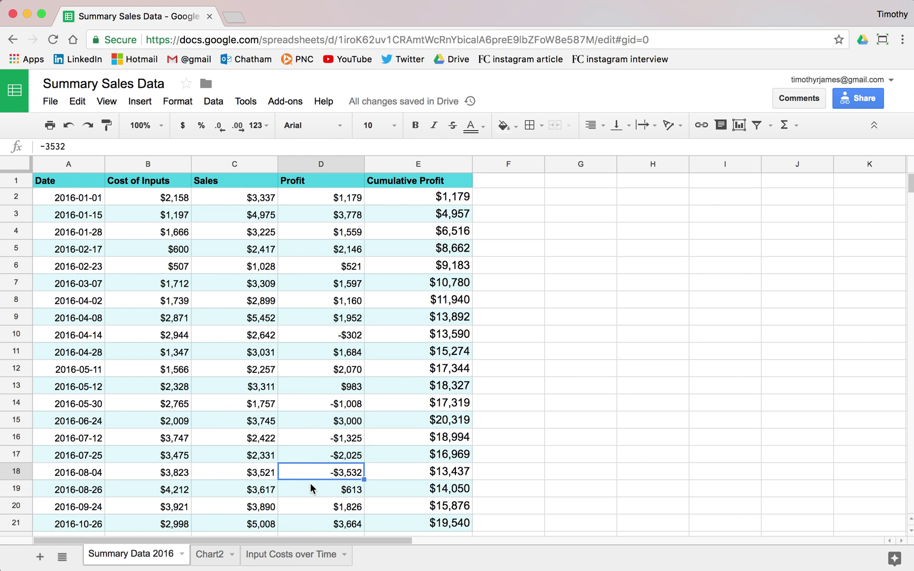
pyautogui.click(312, 487)
pyautogui.click(320, 470)
pyautogui.click(328, 442)
pyautogui.click(327, 456)
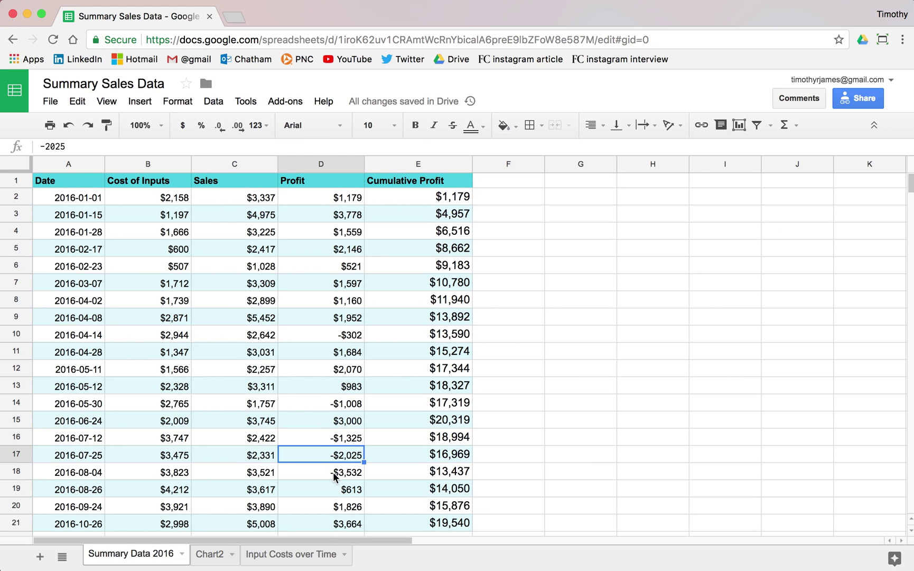
pyautogui.click(334, 474)
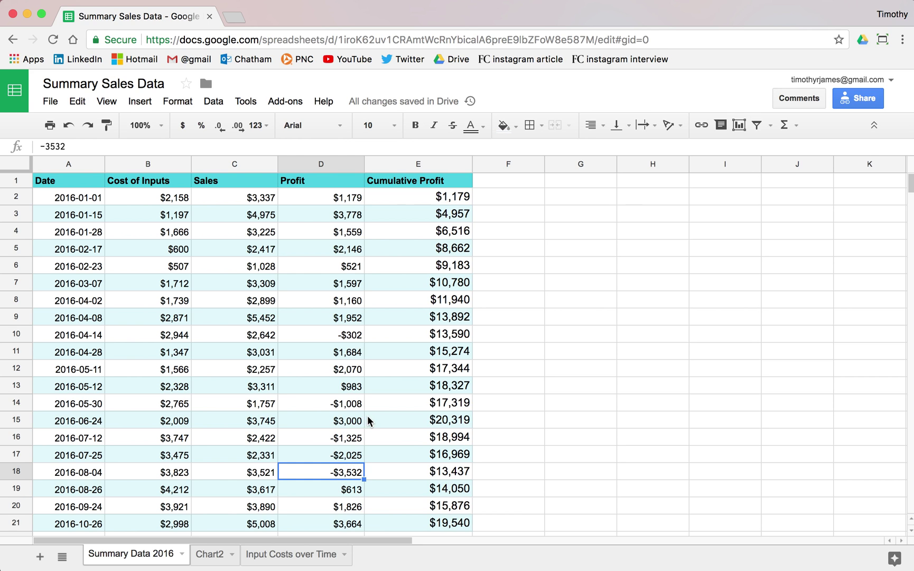
# Reorder the tabs so Summary Data 2016 sits after Chart2
pyautogui.click(199, 555)
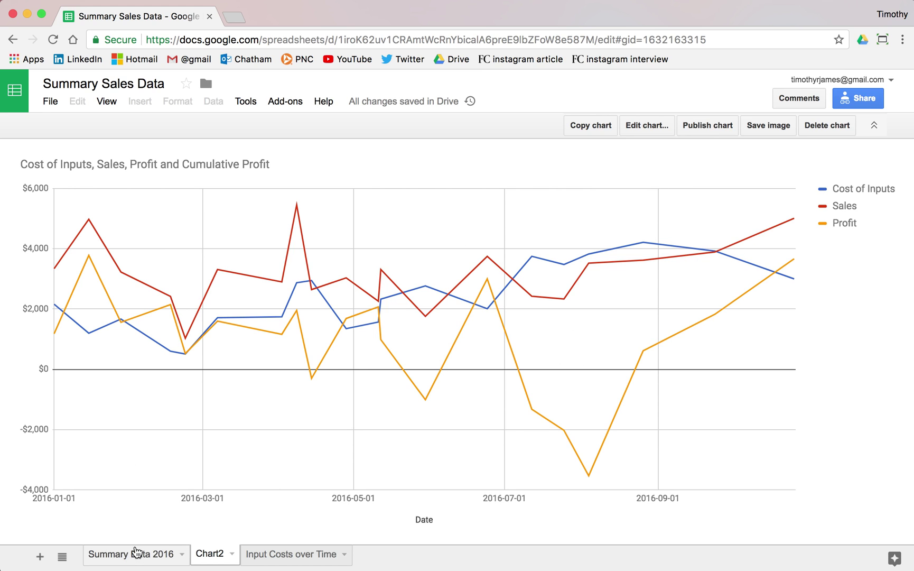
pyautogui.moveTo(130, 551); pyautogui.dragTo(155, 265)
pyautogui.click(155, 265)
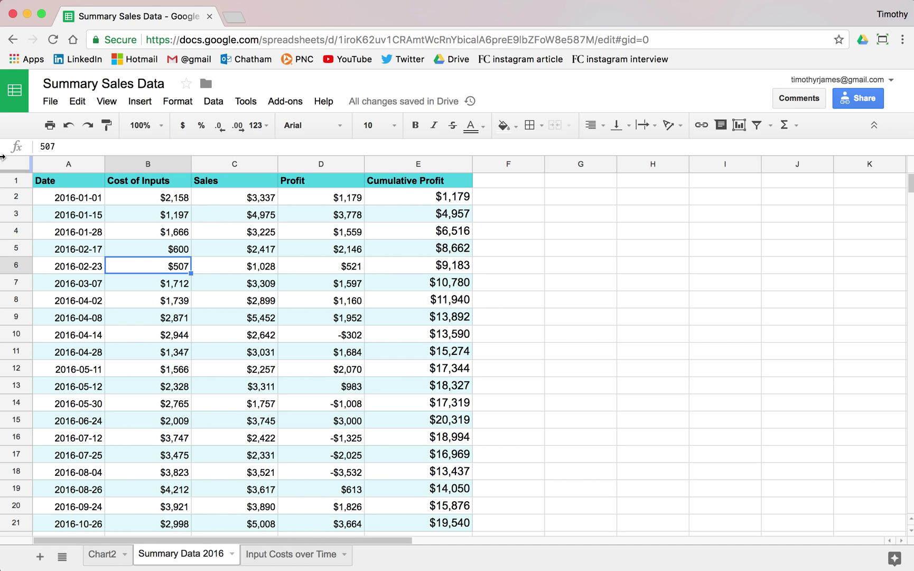
pyautogui.click(51, 101)
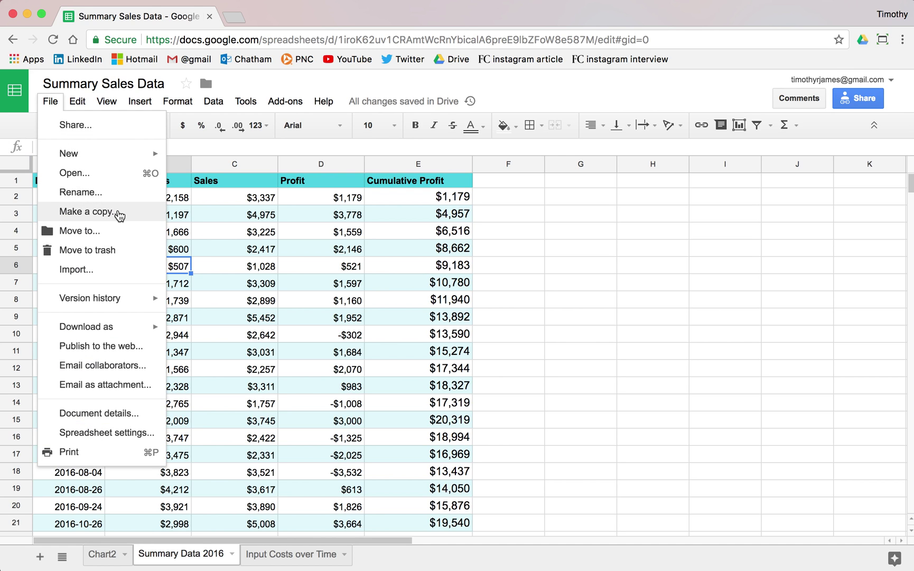
pyautogui.click(419, 235)
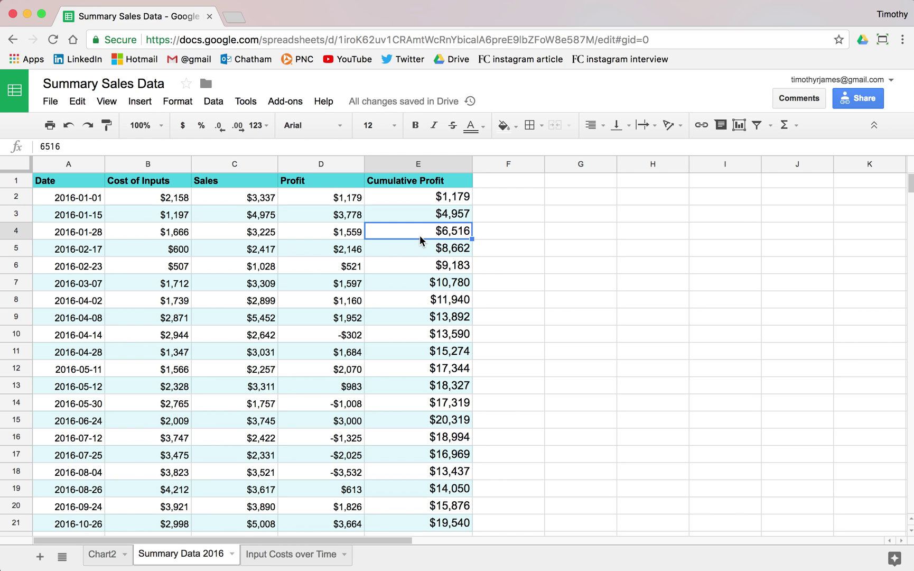